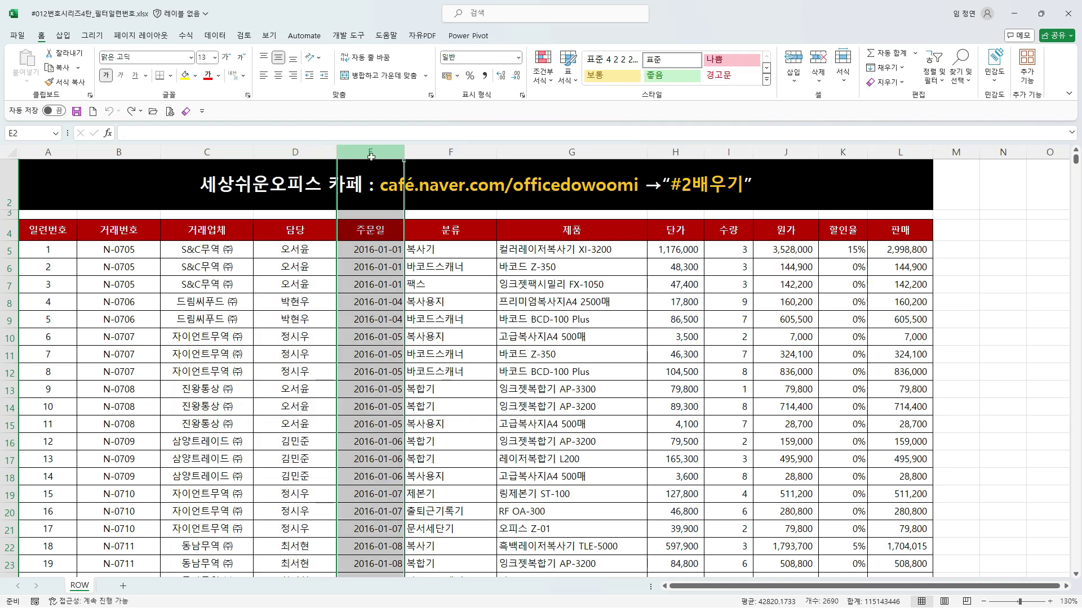
Examine the order table's columns from 주문일 through 판매 and the rows beneath the headers
click(531, 150)
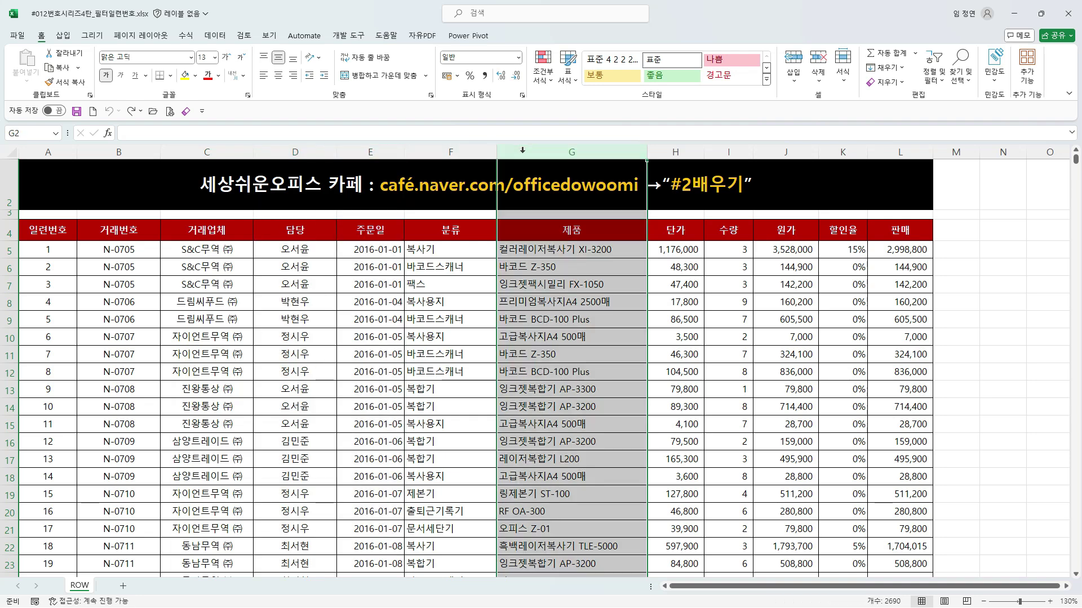
click(466, 151)
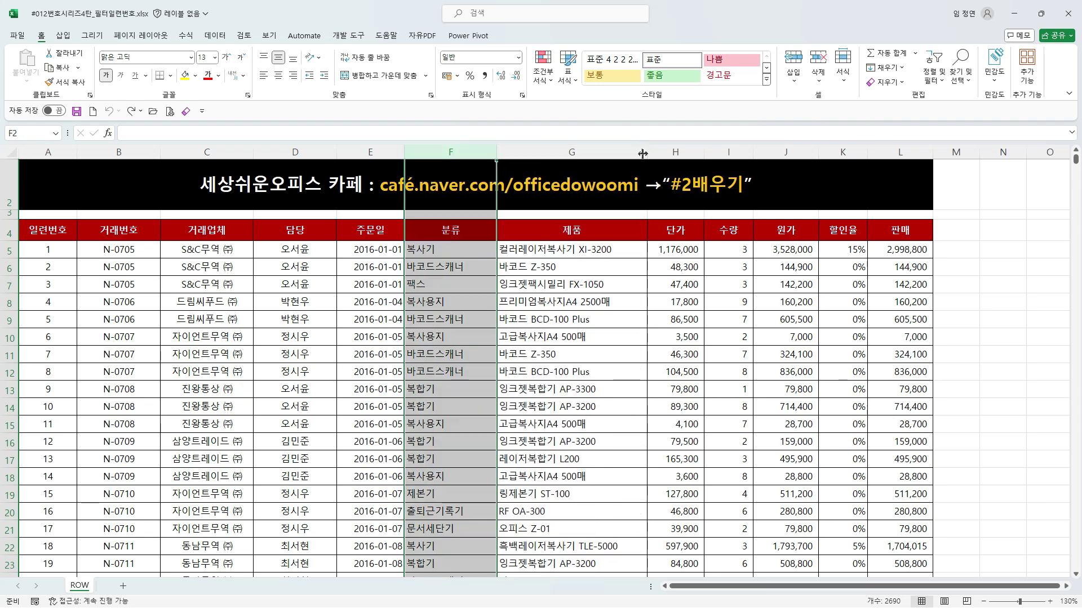
click(667, 151)
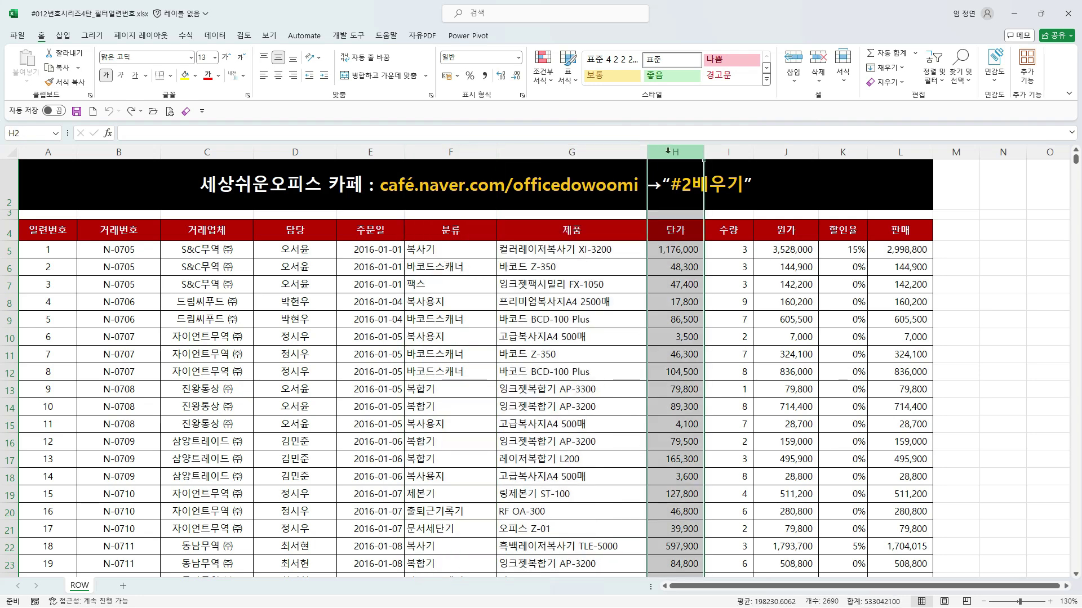
click(729, 152)
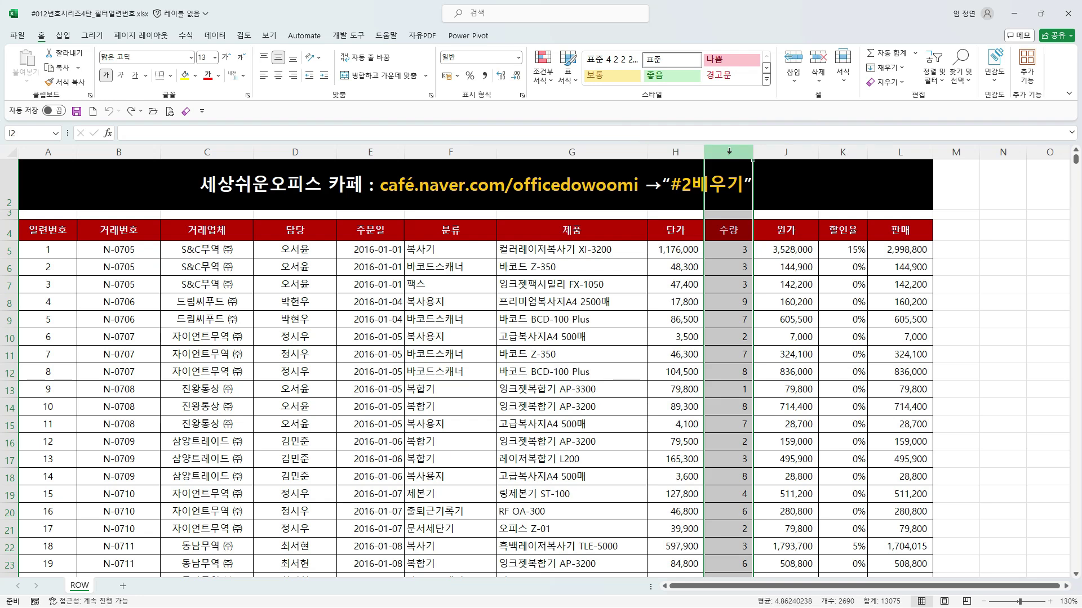
click(792, 151)
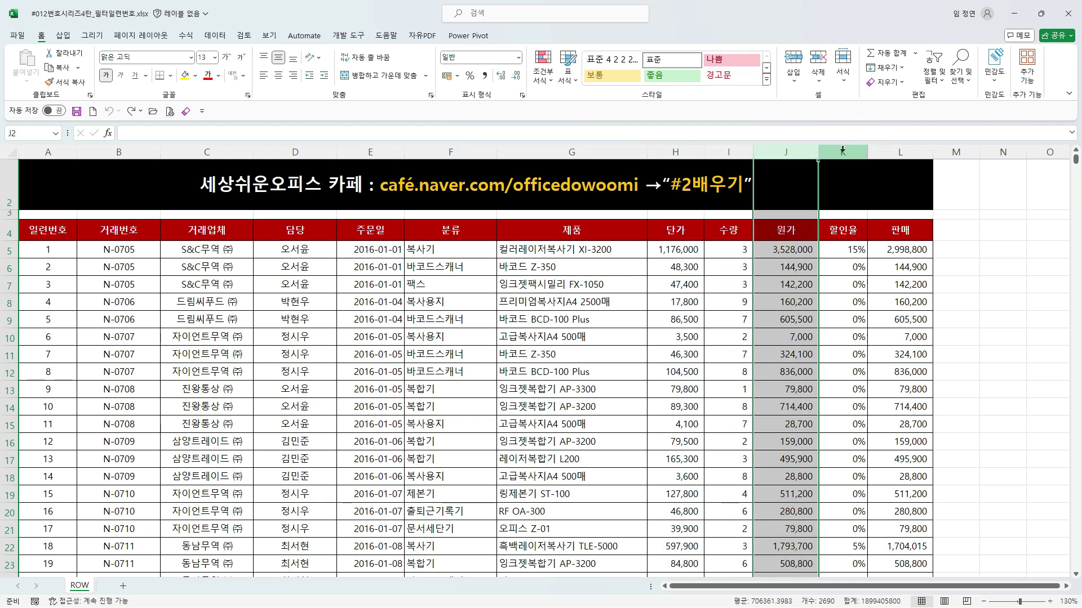
click(844, 150)
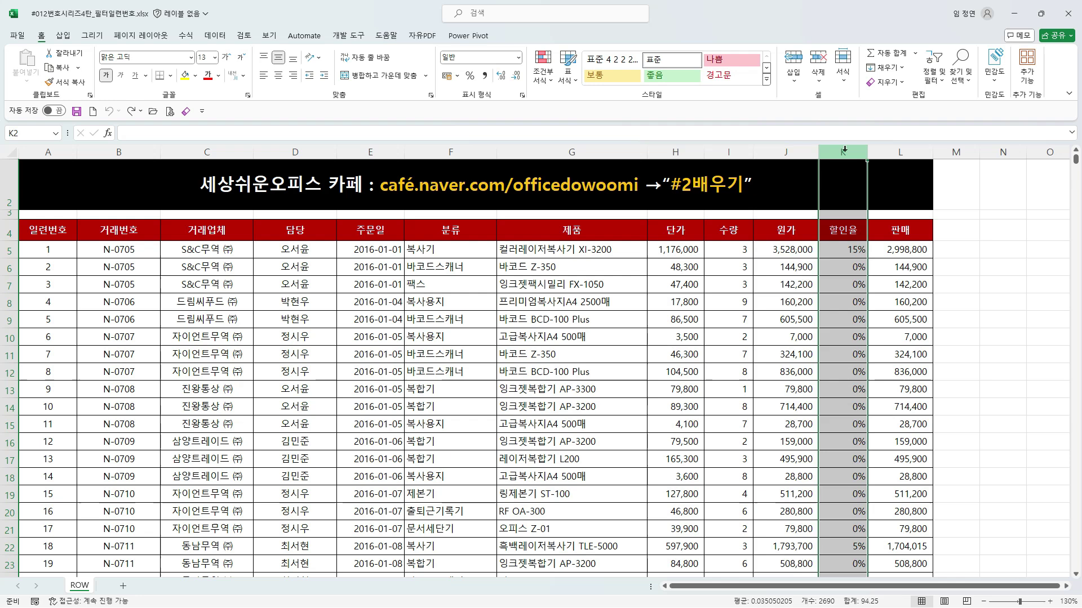
click(900, 150)
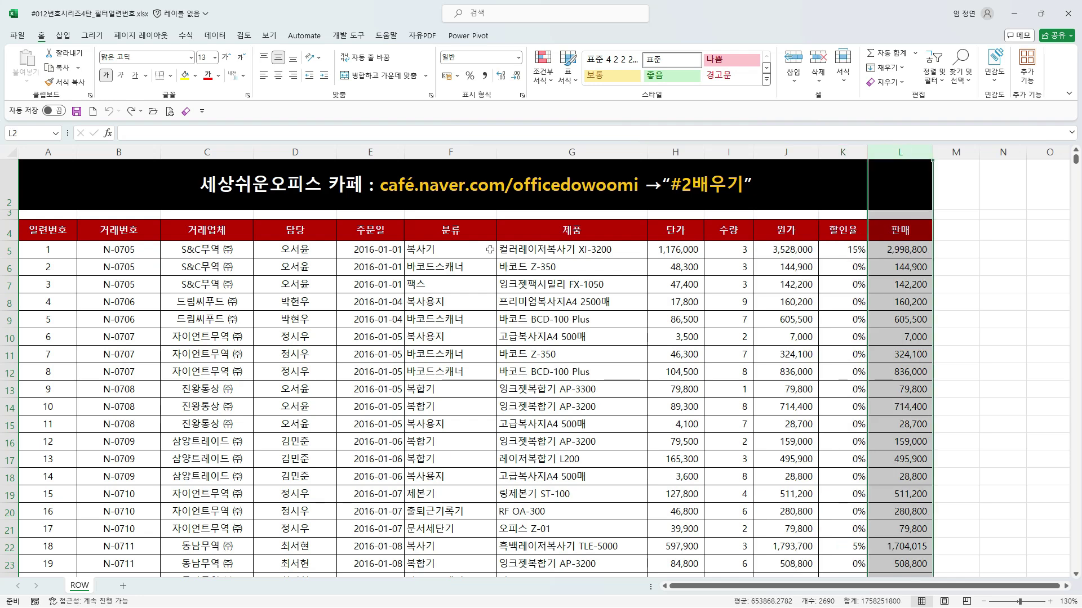
click(437, 363)
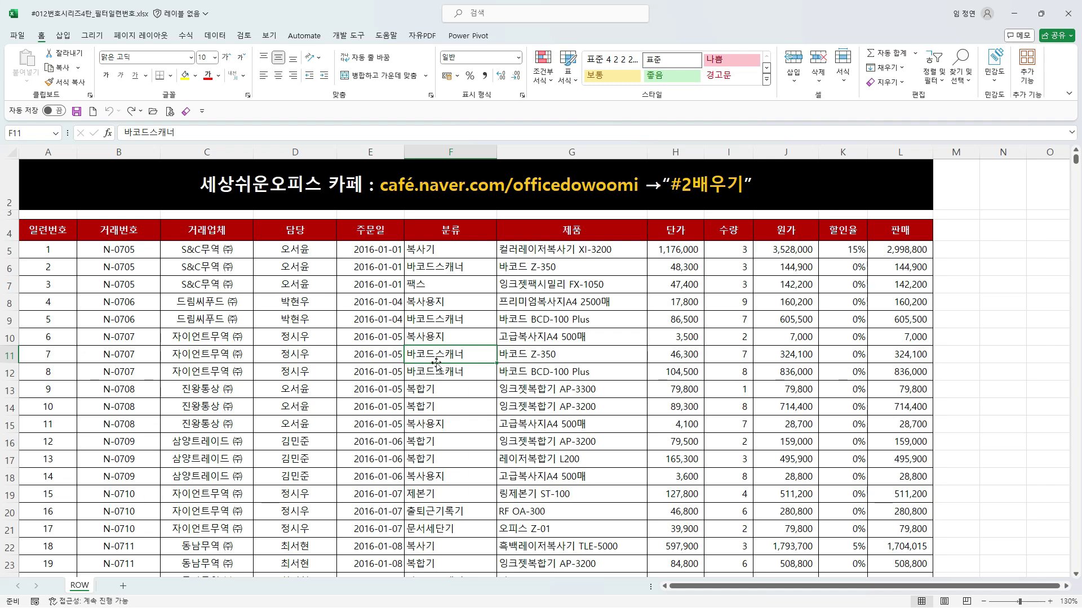
scroll(436, 362, down, 3)
scroll(436, 362, up, 3)
Filter the 분류 column to the selected cell's value, 복사용지
click(455, 225)
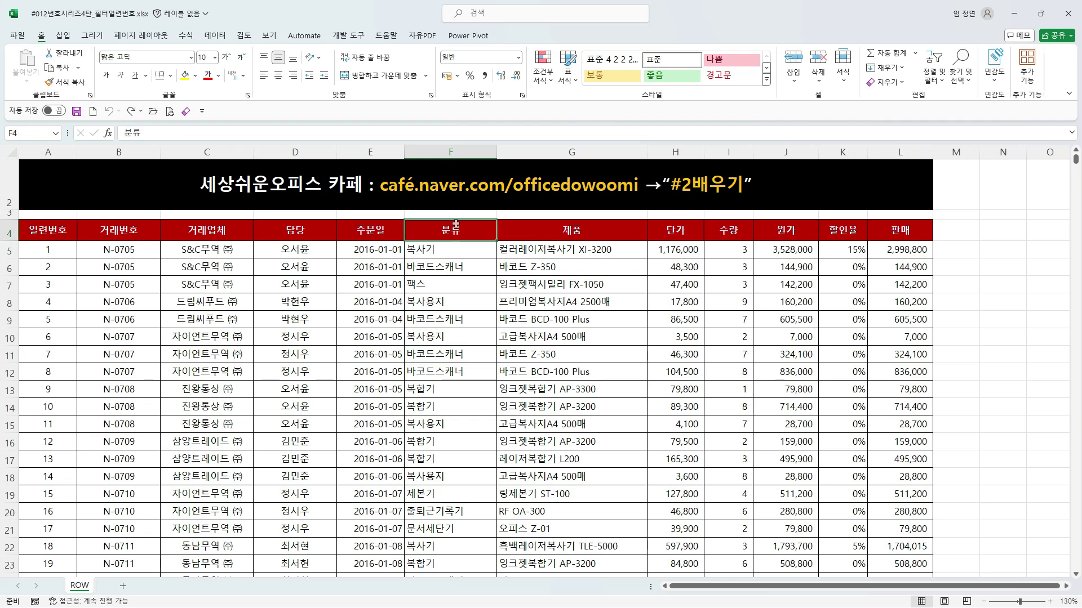
click(457, 307)
click(448, 423)
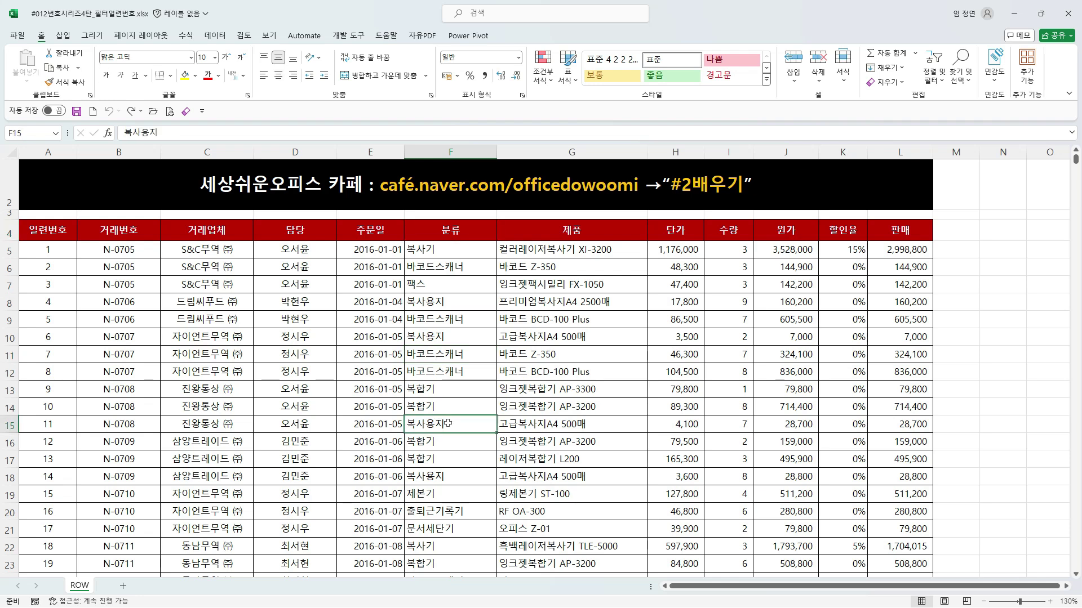
right_click(448, 423)
mouse_move(494, 236)
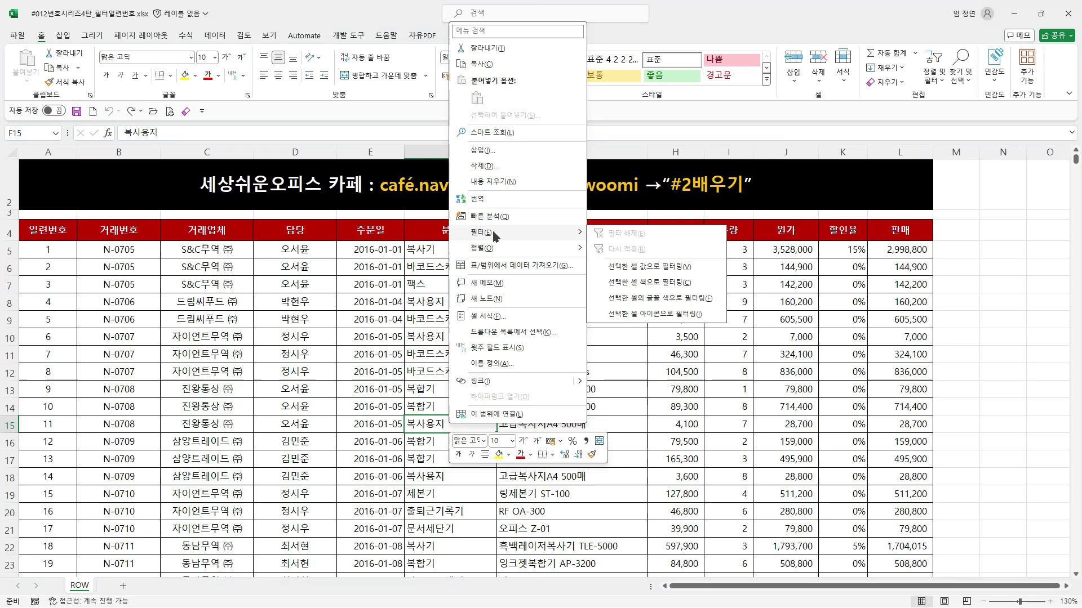
click(641, 267)
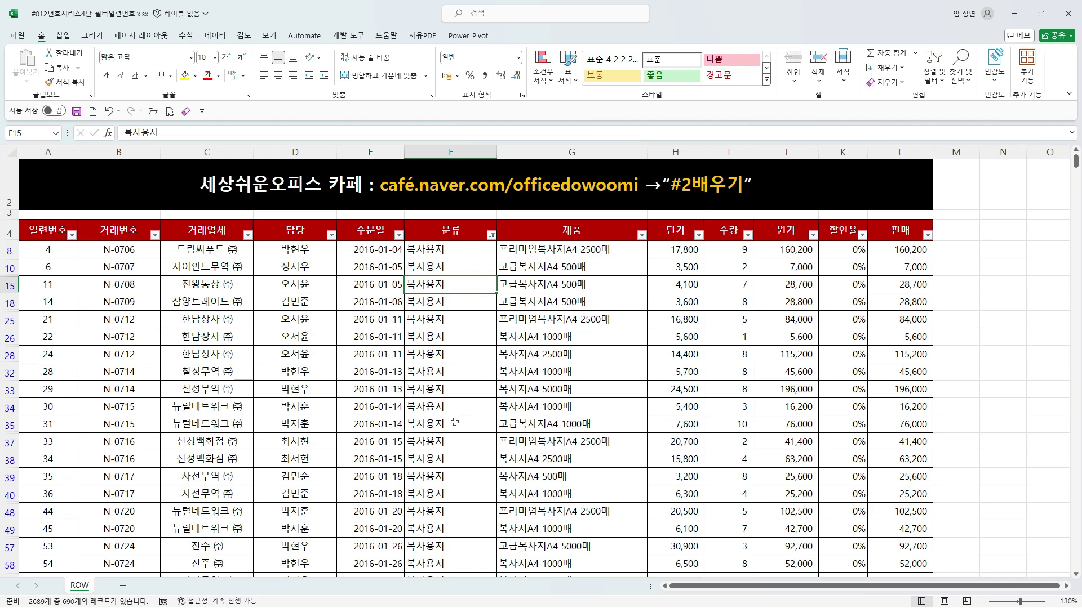
Examine the sequence of 일련번호 values in the rows left by the 복사용지 filter
click(437, 372)
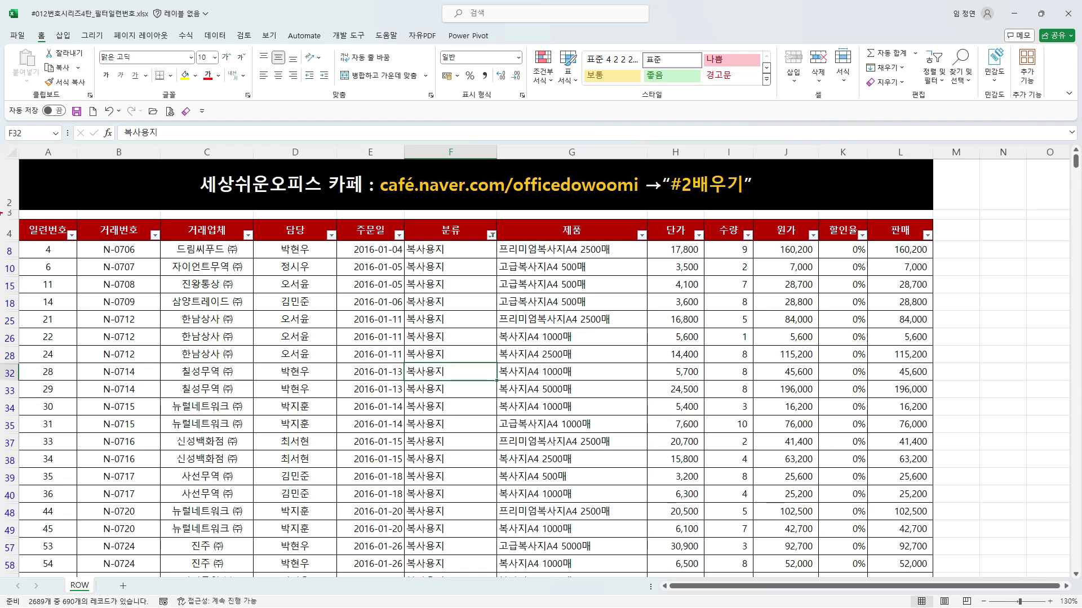
drag(36, 241, 65, 466)
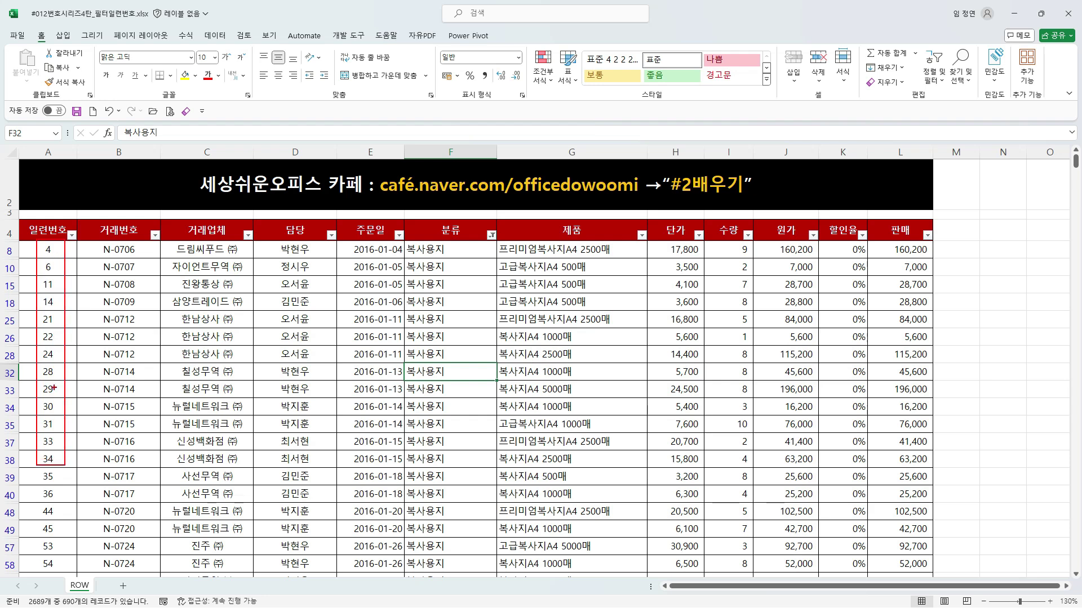
key(Escape)
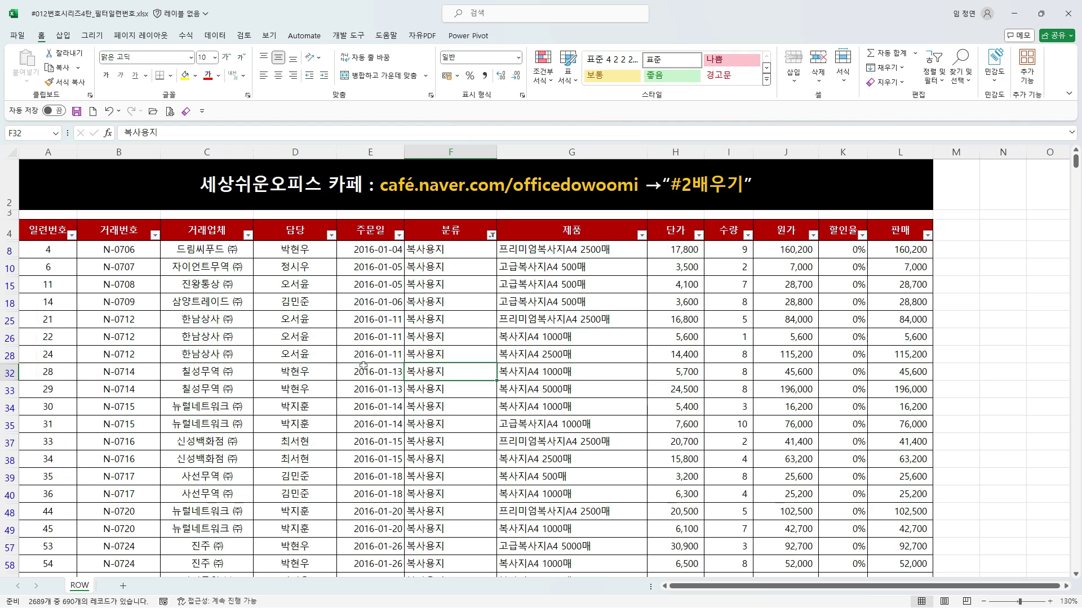
key(ctrl+2)
drag(56, 285, 86, 284)
key(e)
drag(35, 241, 74, 420)
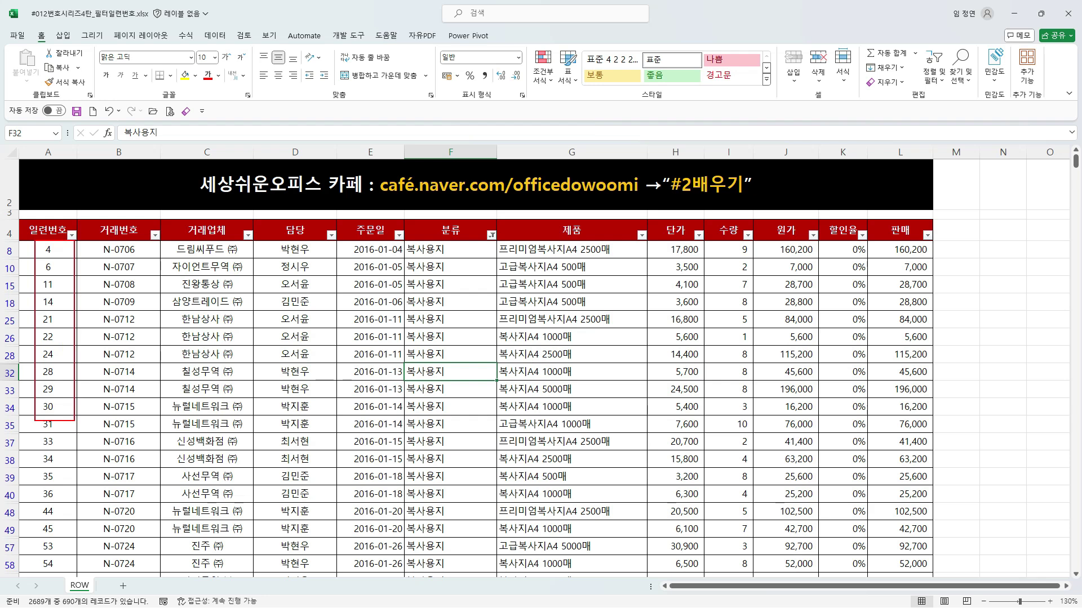
key(Escape)
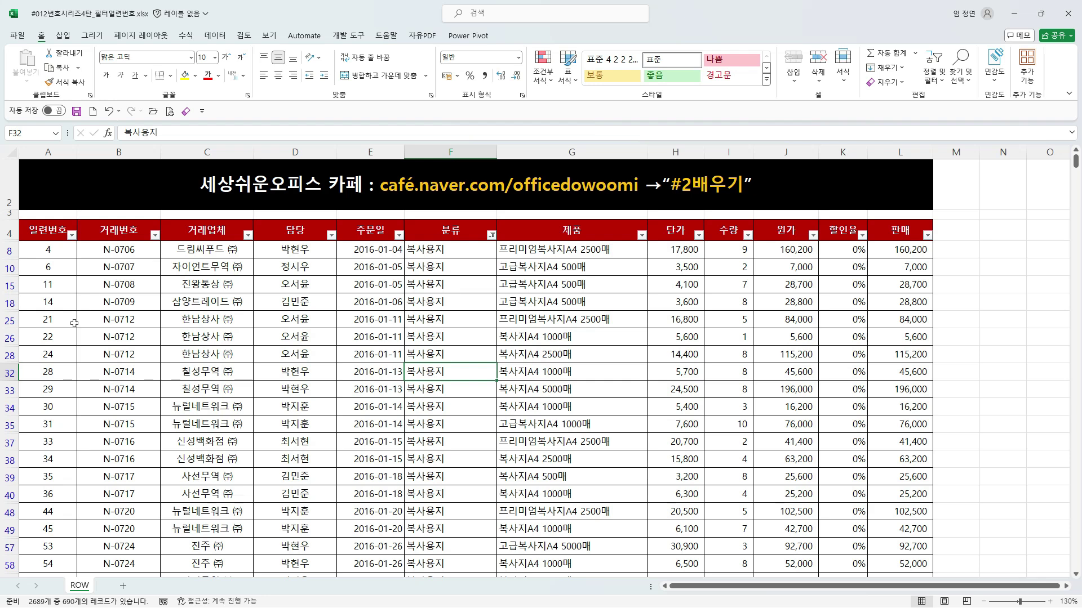
drag(54, 255, 53, 414)
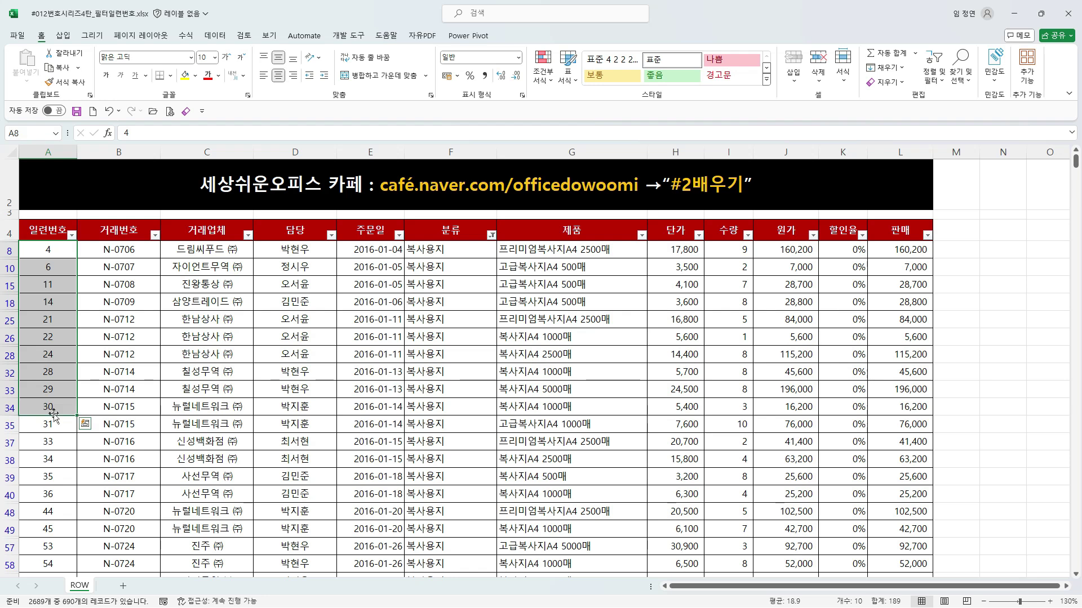
click(227, 353)
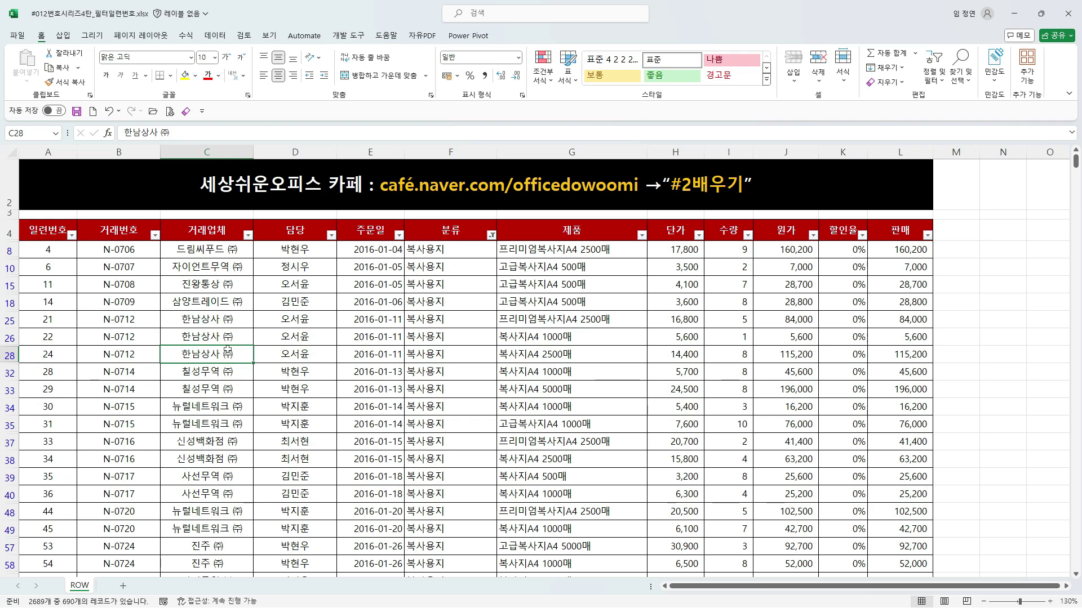
drag(50, 251, 50, 478)
click(118, 405)
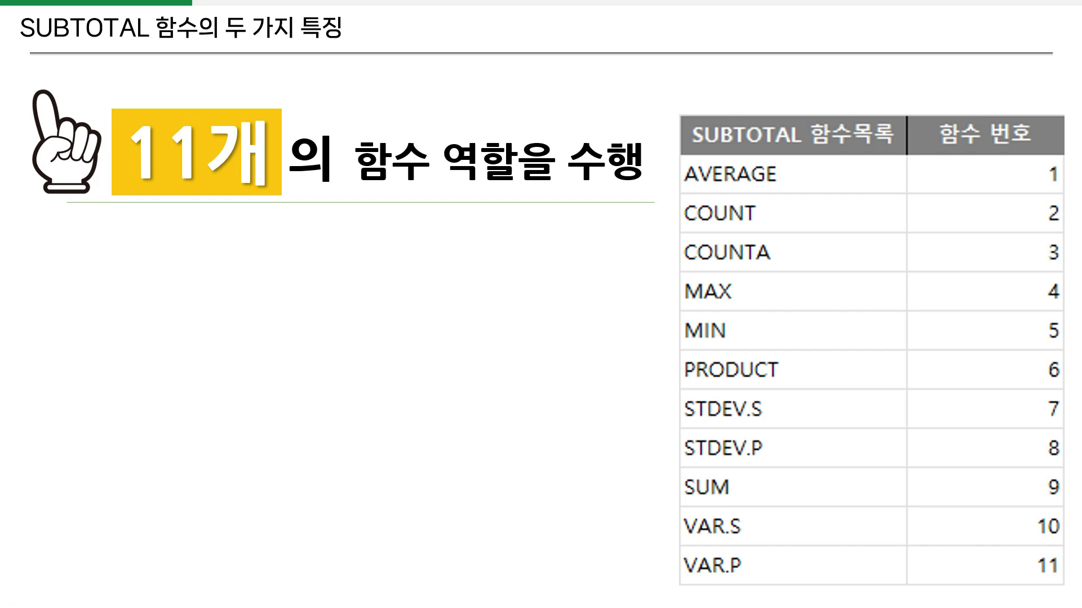
click(514, 270)
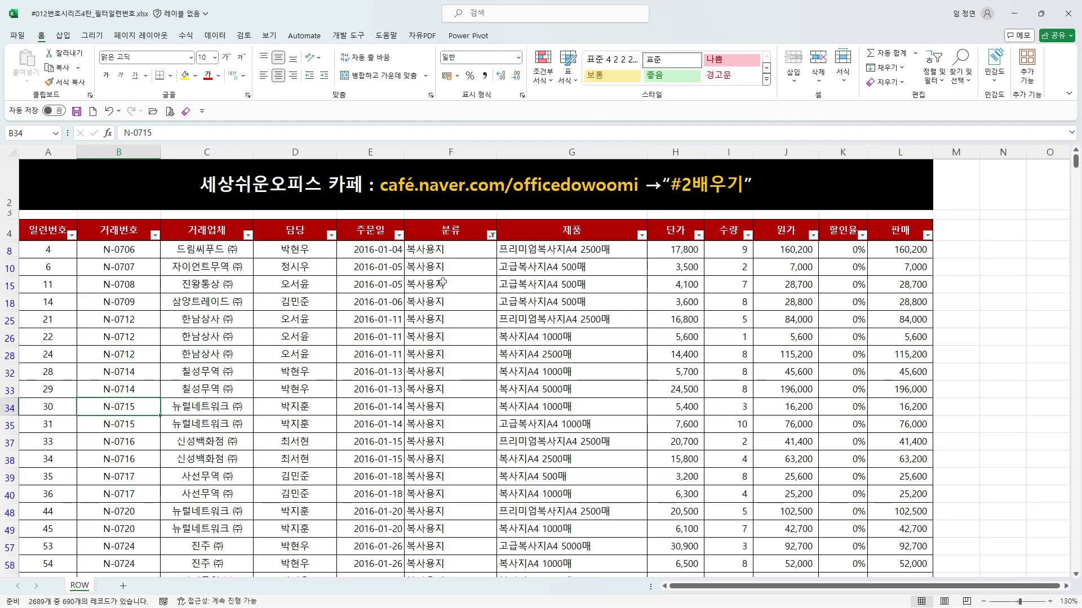
Clear the filter from the 분류 column so all rows are shown
click(445, 285)
key(Down)
key(Down)
key(Down)
key(Down)
key(Down)
key(Down)
key(Down)
key(Down)
right_click(451, 267)
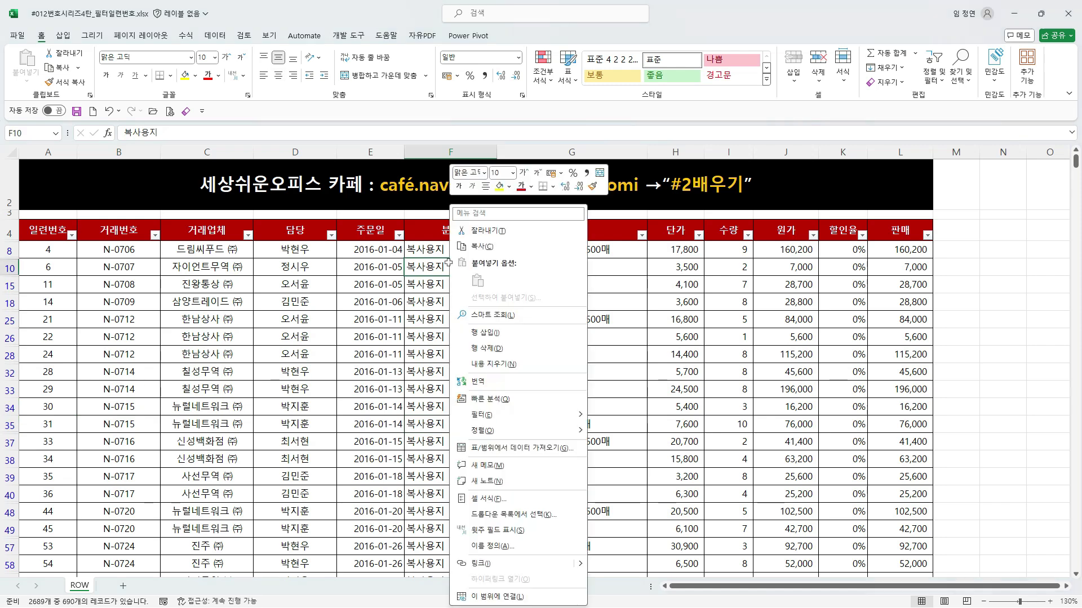
mouse_move(531, 417)
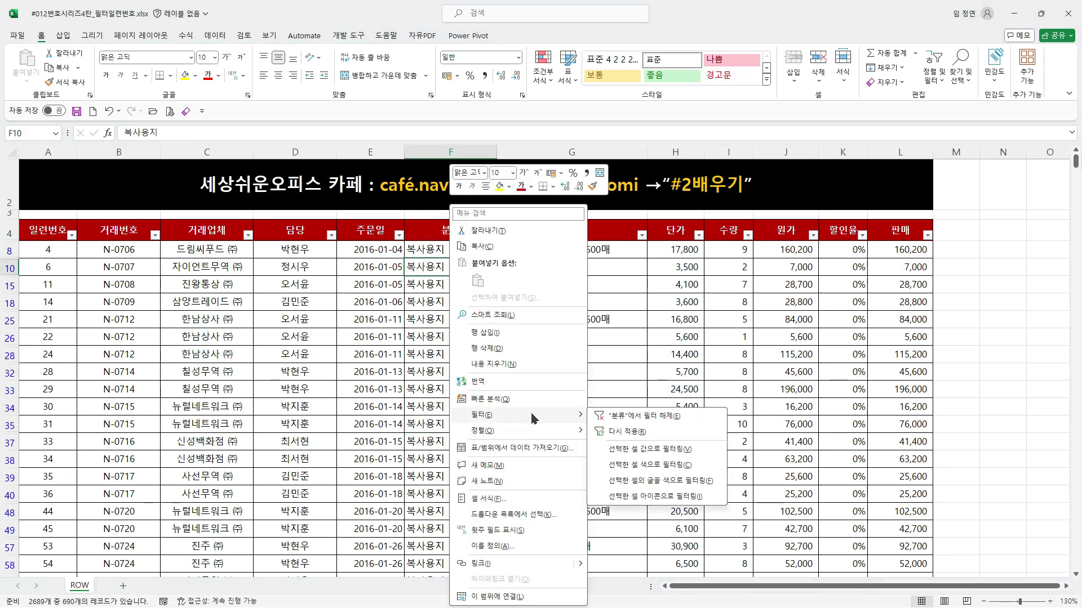
click(645, 417)
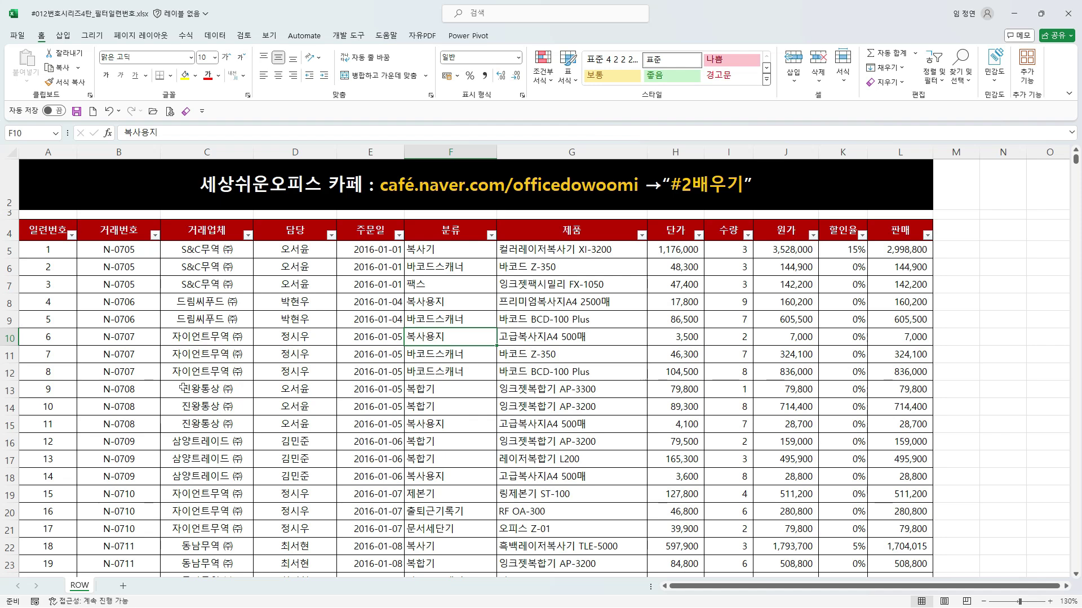
Delete all the serial numbers in the 일련번호 column from A5 down to the last data row
click(42, 256)
key(ctrl+shift+Down)
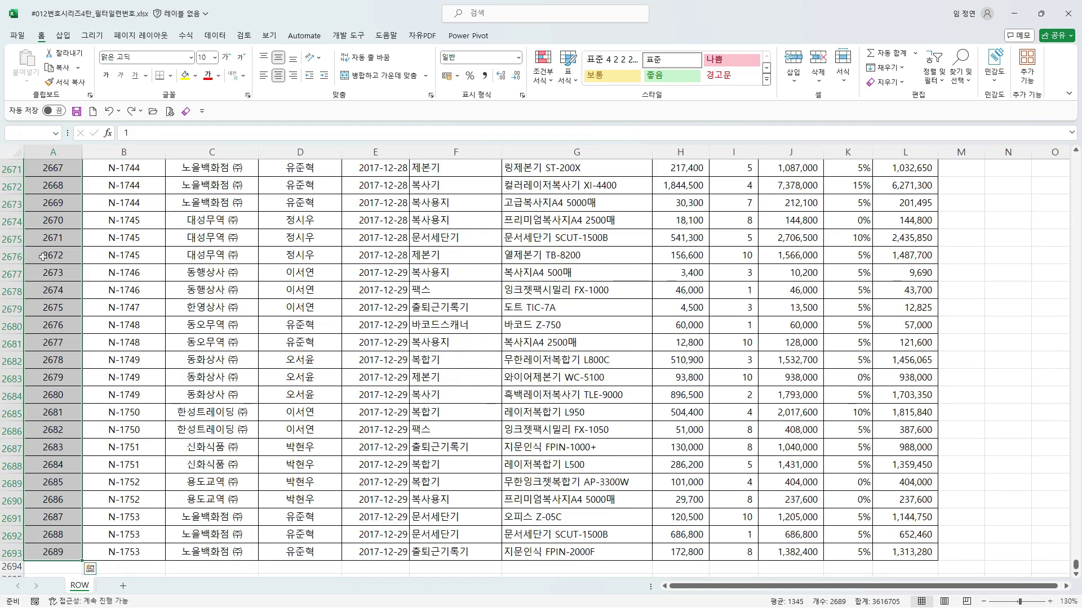
key(ctrl+BackSpace)
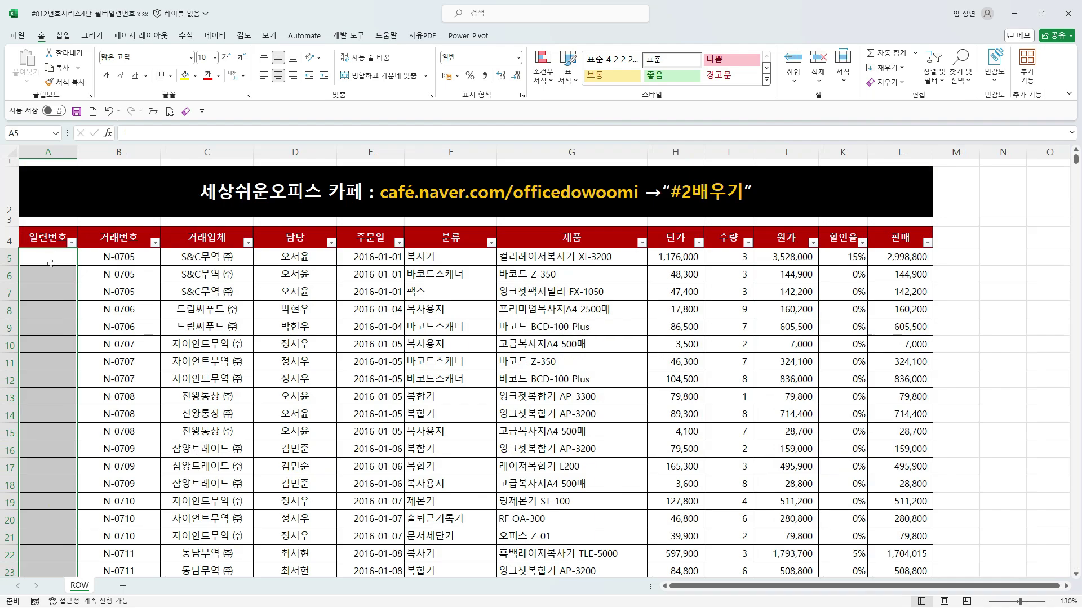
key(Delete)
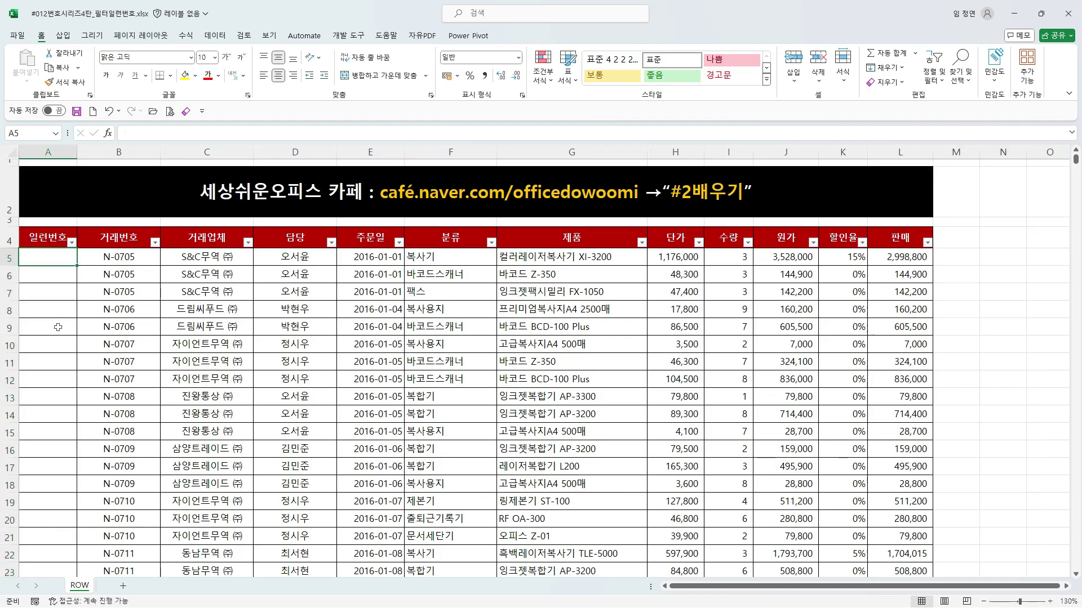
Examine how the first three 거래번호 entries in B5:B7 can be counted cumulatively for the adjacent 일련번호 cells
scroll(58, 326, up, 4)
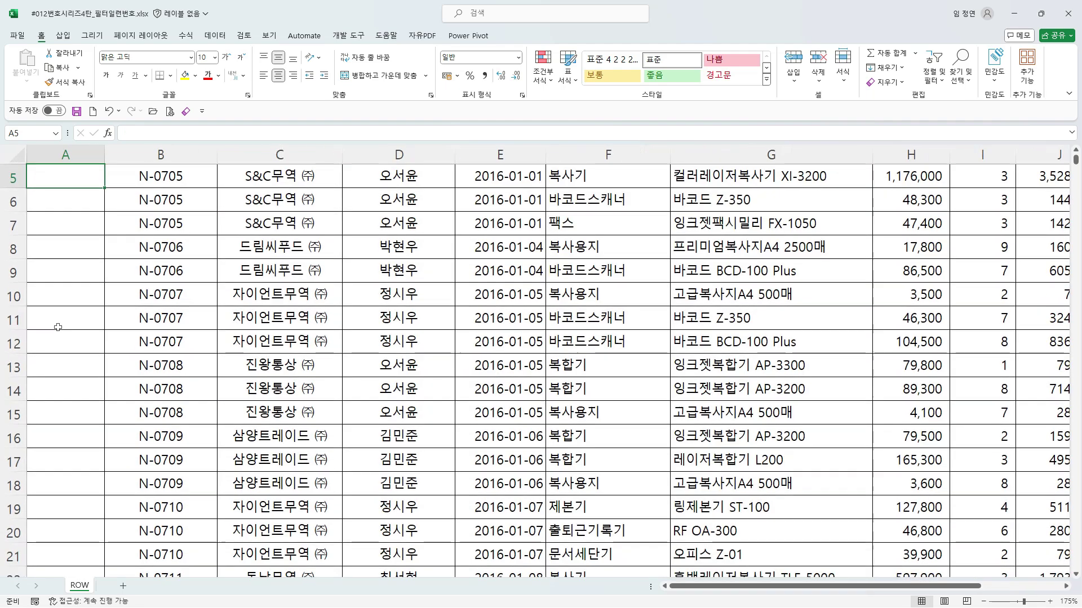
scroll(58, 327, up, 1)
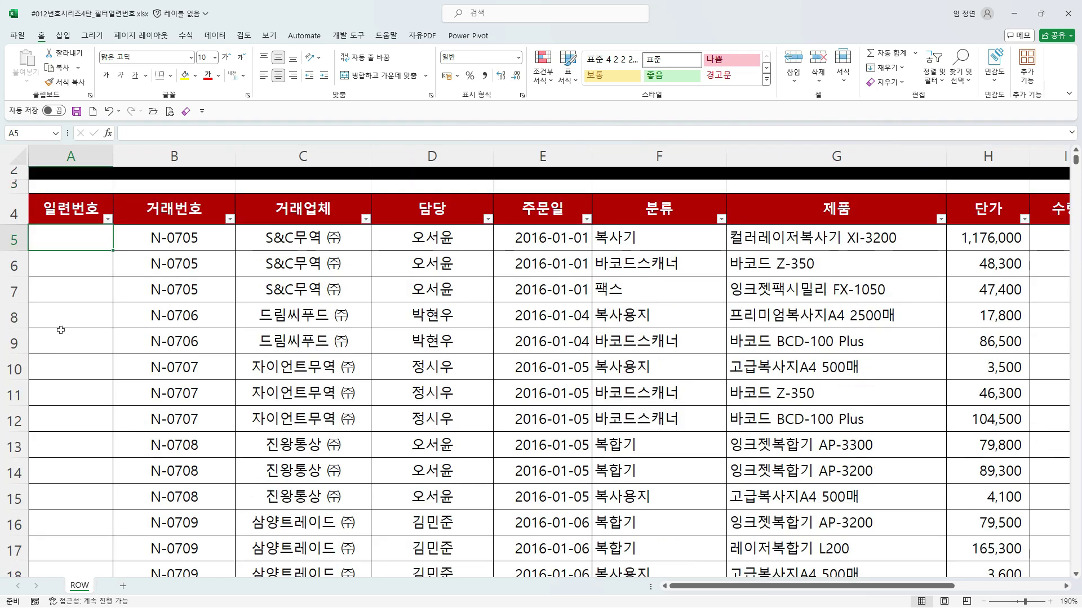
scroll(62, 302, up, 1)
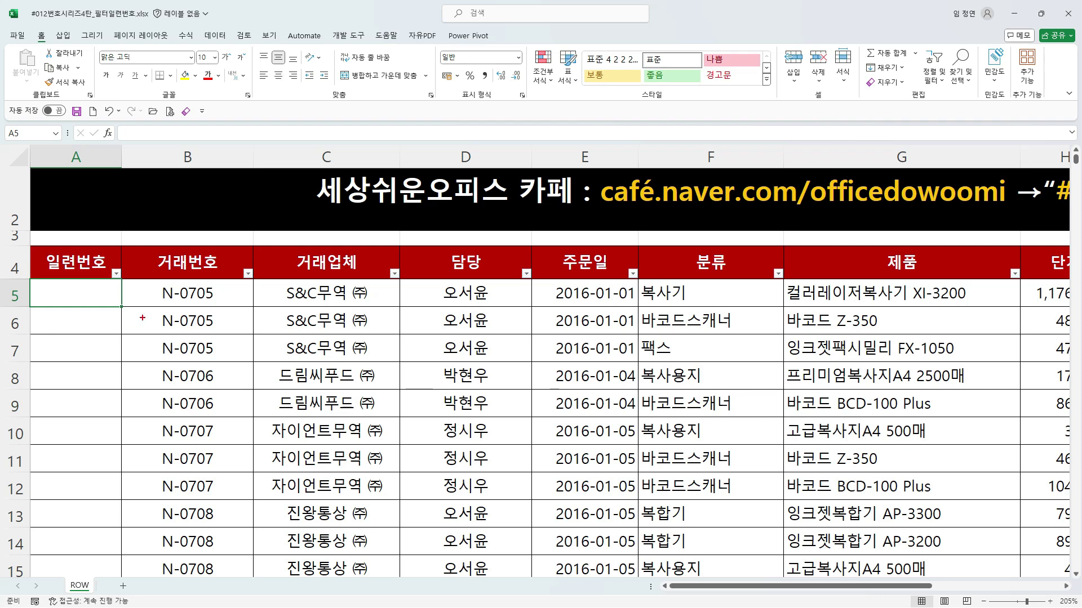
drag(152, 280, 226, 307)
drag(153, 294, 99, 294)
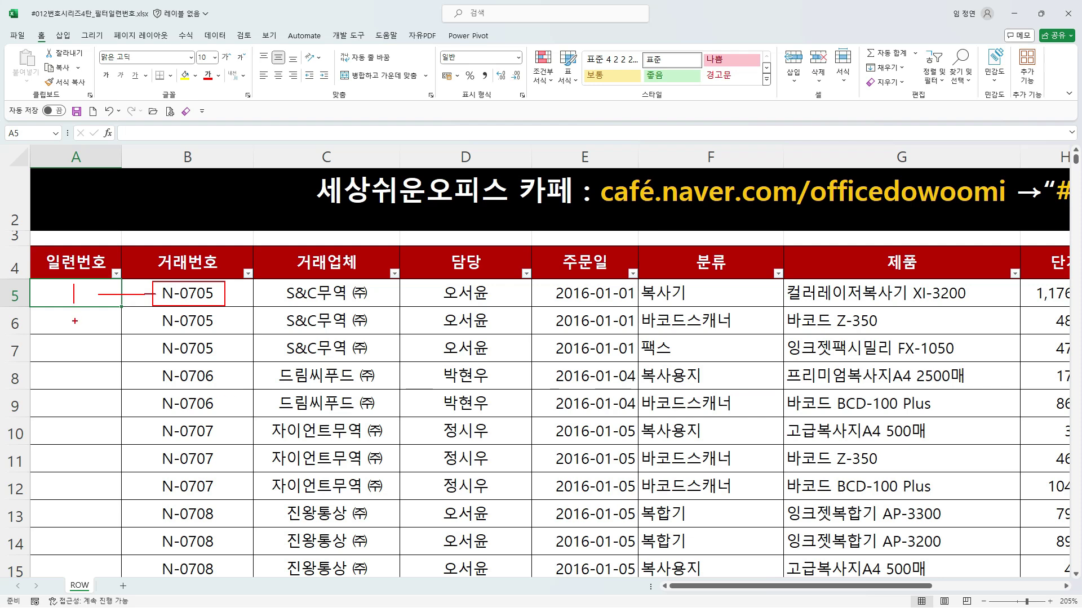
mouse_move(151, 282)
mouse_down()
mouse_move(212, 304)
mouse_move(212, 339)
mouse_up()
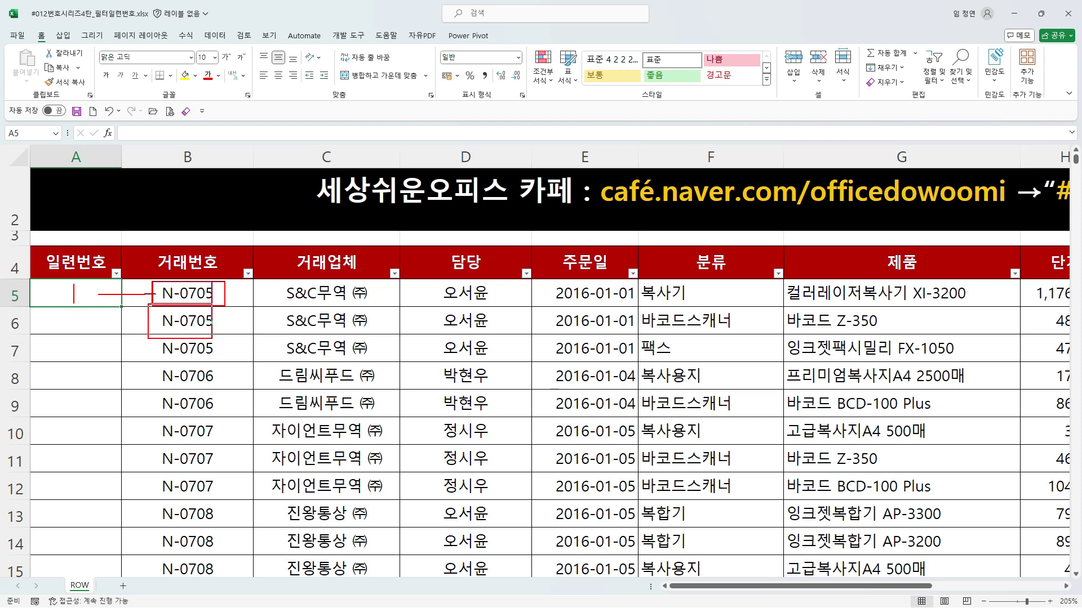
drag(77, 318, 92, 330)
drag(160, 285, 174, 279)
mouse_move(151, 317)
mouse_down()
mouse_move(172, 315)
mouse_move(184, 344)
mouse_up()
mouse_move(144, 280)
mouse_down()
mouse_move(234, 349)
mouse_move(144, 281)
mouse_up()
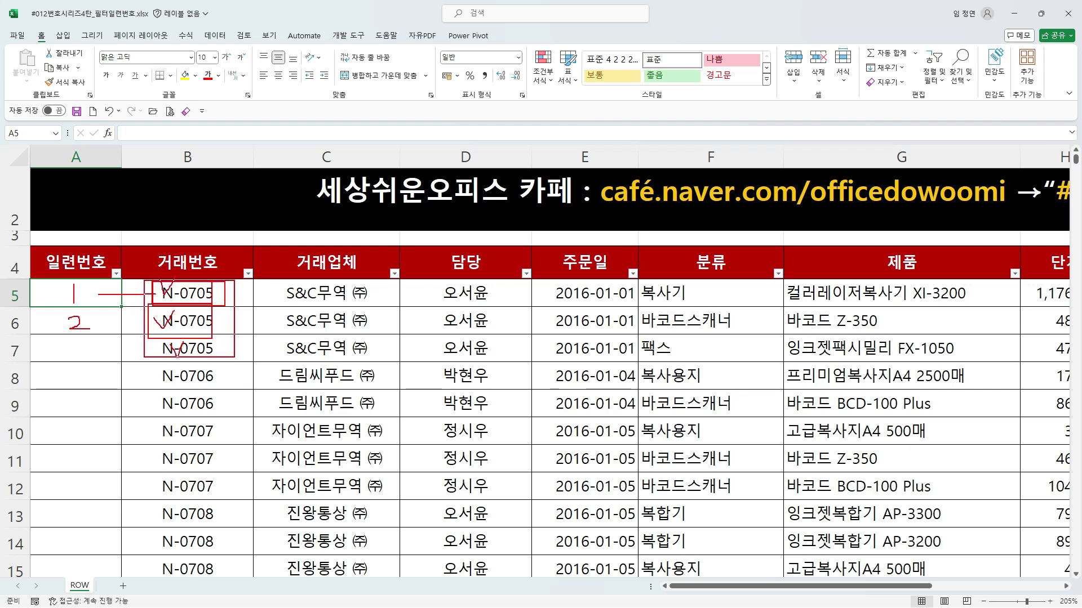
mouse_move(152, 351)
mouse_down()
mouse_move(78, 345)
mouse_move(71, 356)
mouse_up()
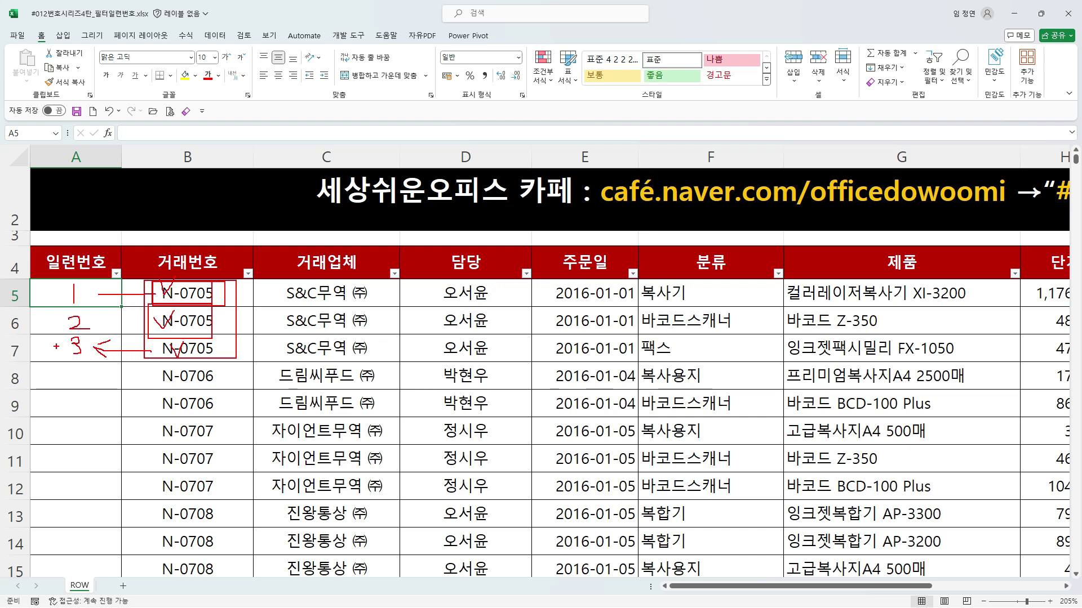
key(Escape)
drag(209, 294, 210, 350)
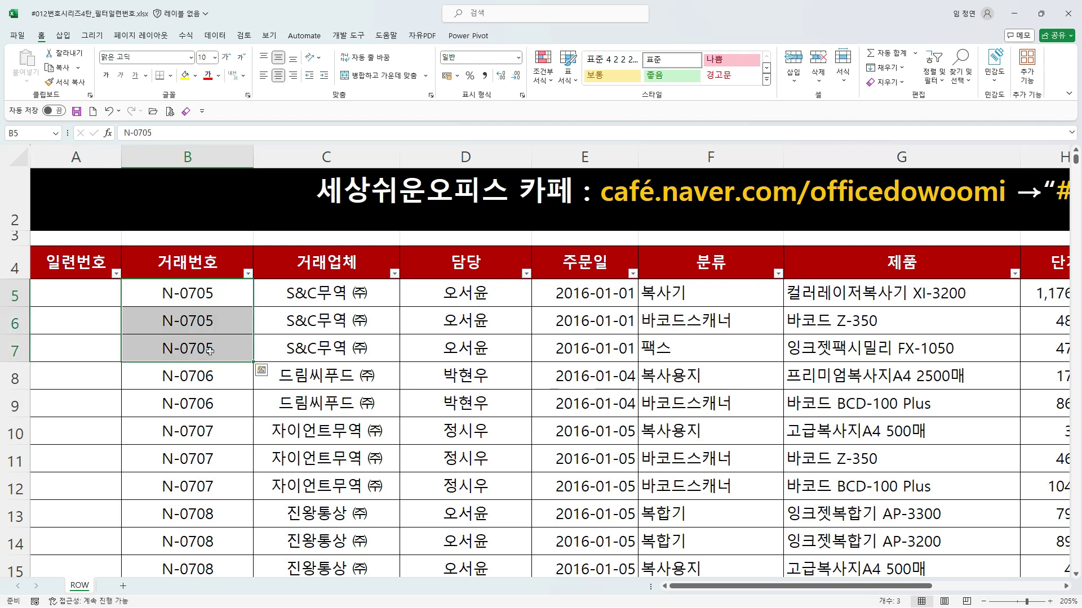
Examine the 거래번호 entries from B5 down to B10 as progressively longer ranges for cumulative counting
click(209, 299)
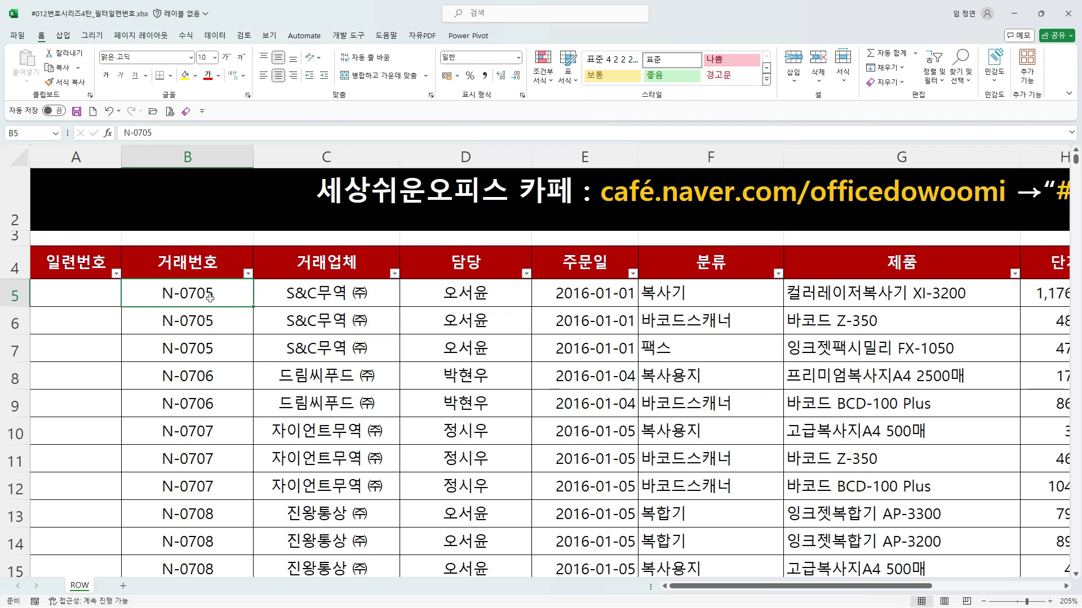
drag(209, 299, 208, 439)
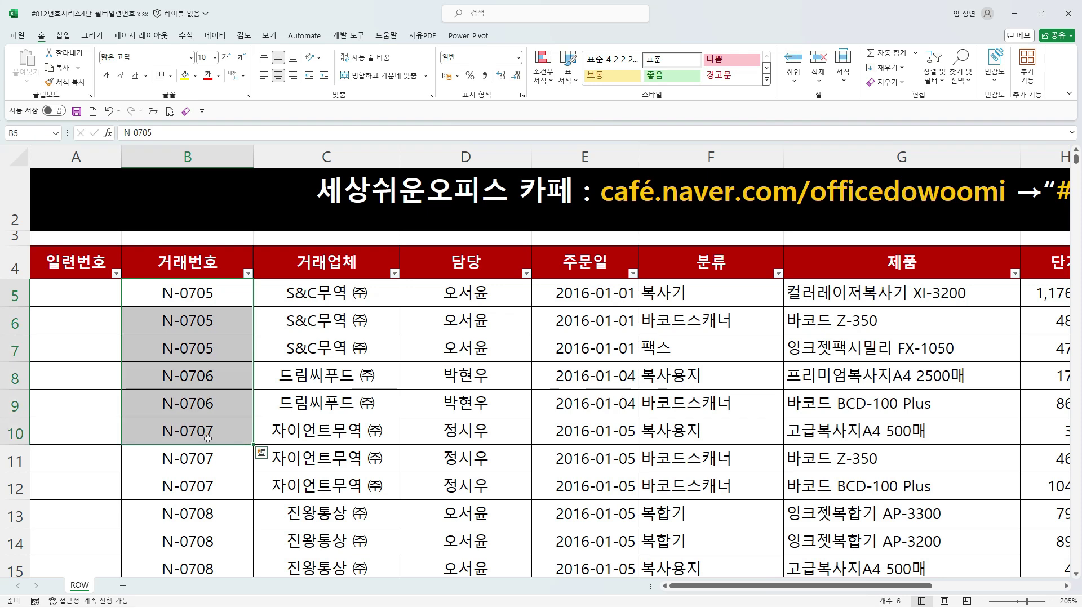
click(197, 295)
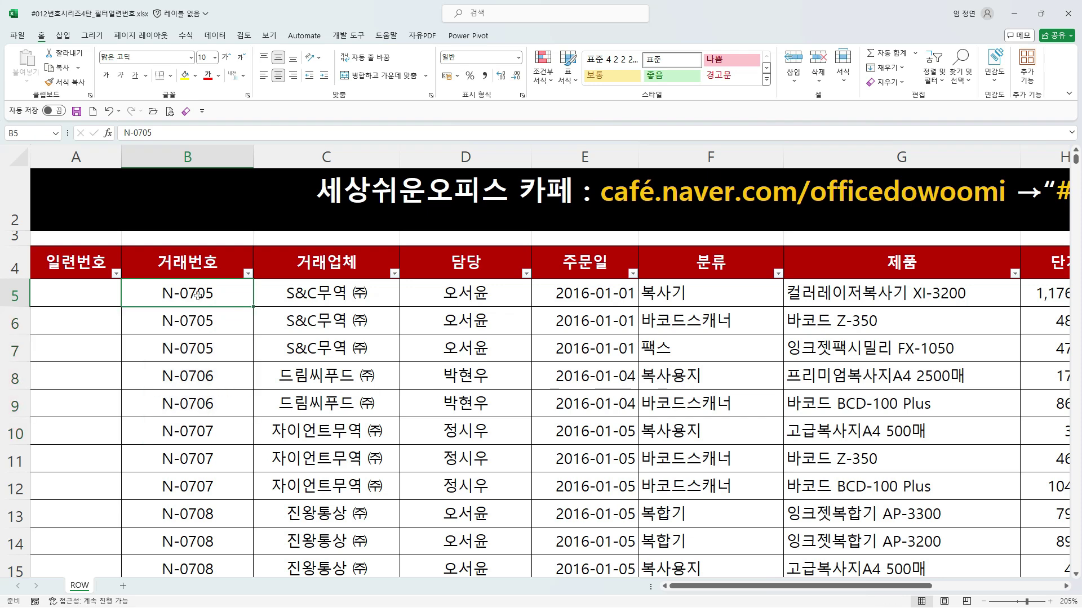
click(77, 288)
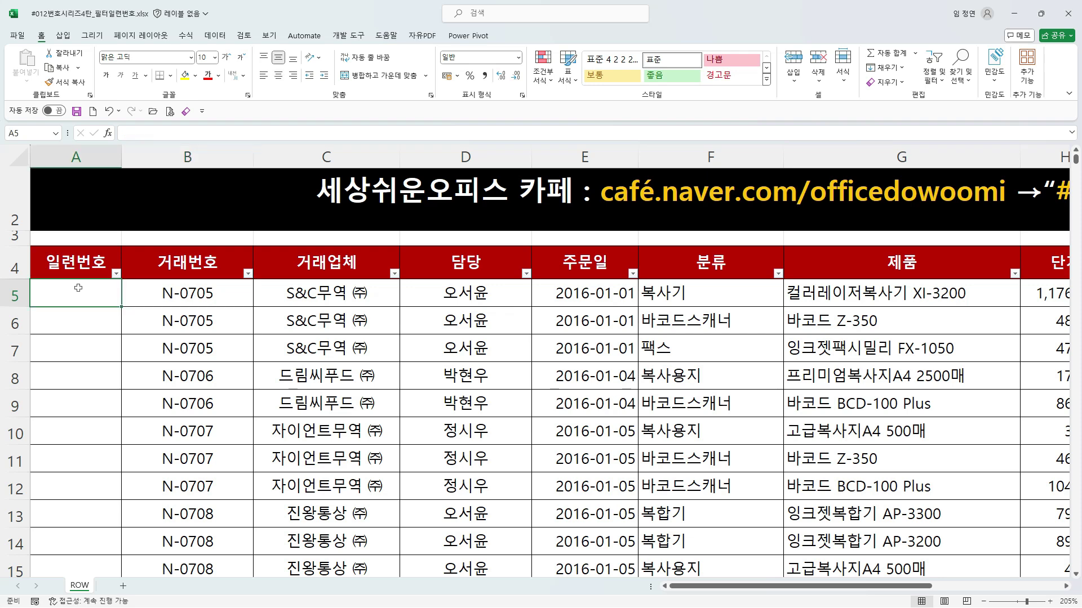
click(181, 322)
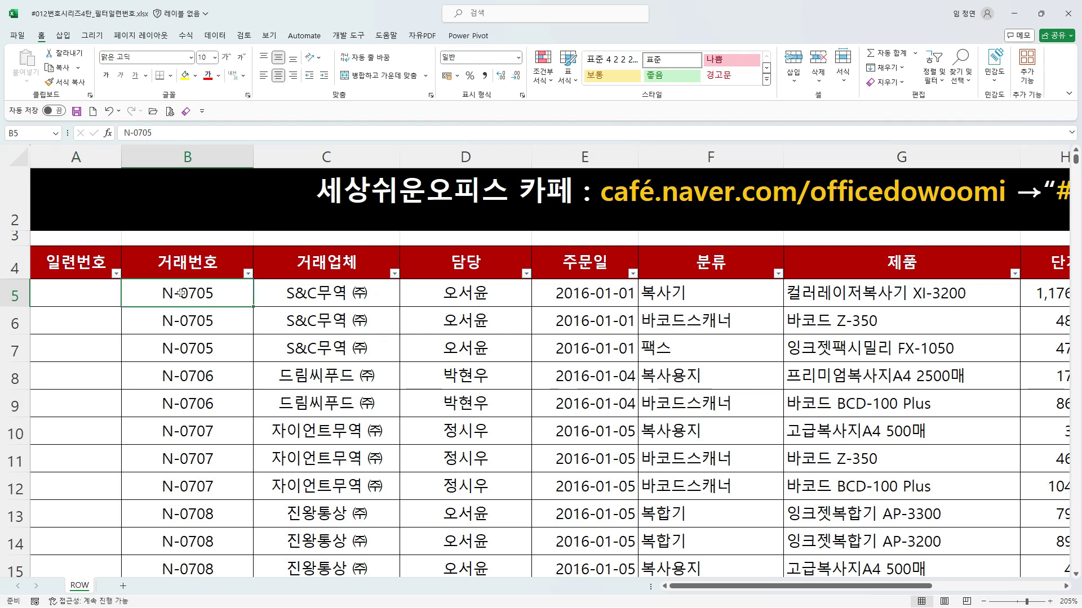
click(179, 343)
click(188, 294)
click(183, 321)
click(180, 350)
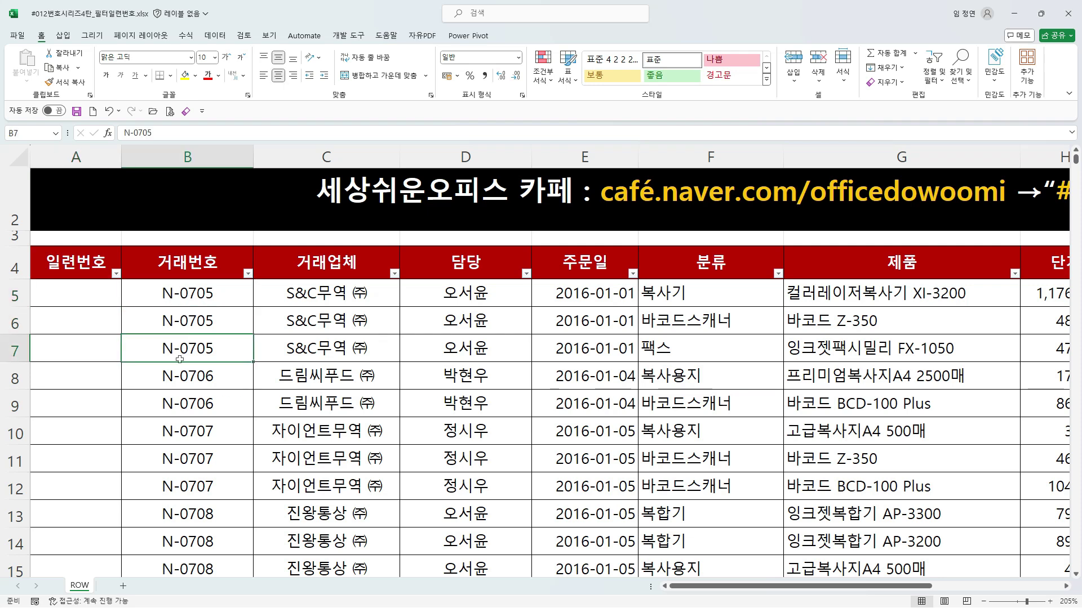
click(94, 290)
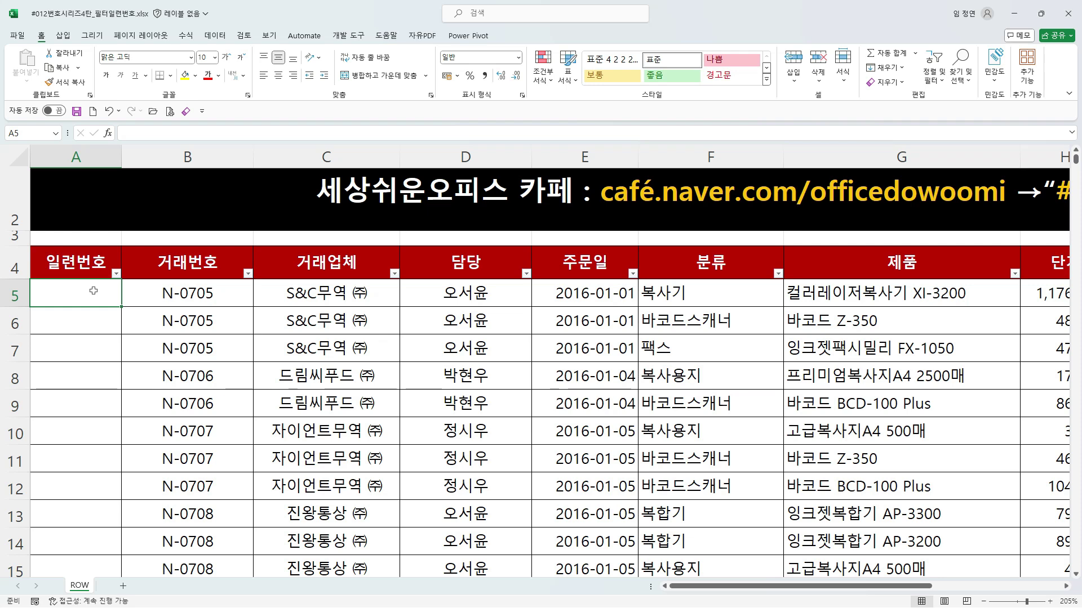
click(195, 291)
click(187, 324)
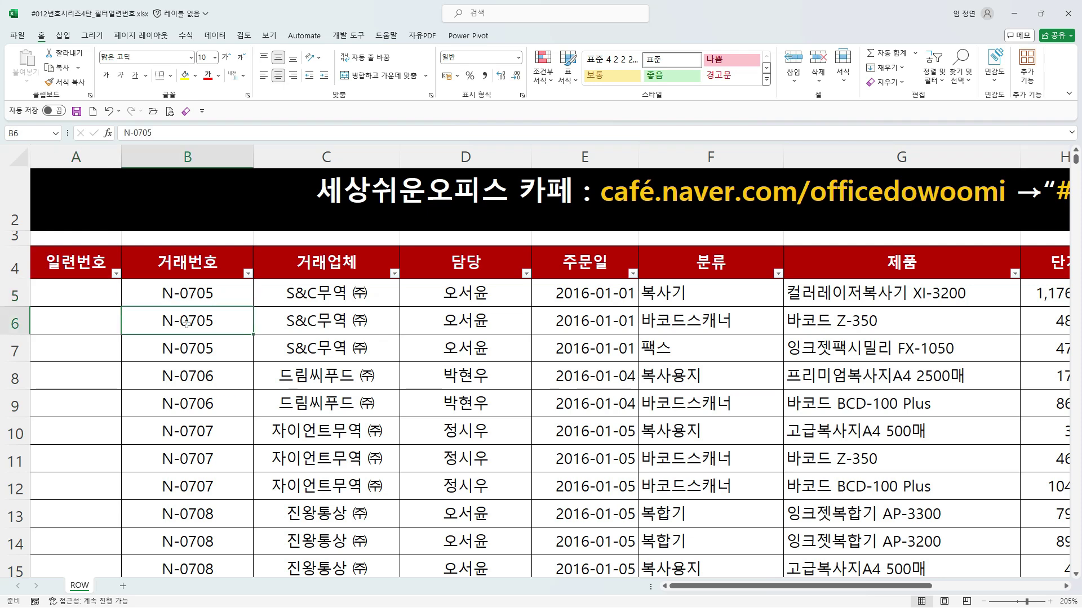
click(181, 348)
click(186, 320)
click(186, 293)
click(186, 321)
click(186, 348)
click(186, 321)
click(186, 293)
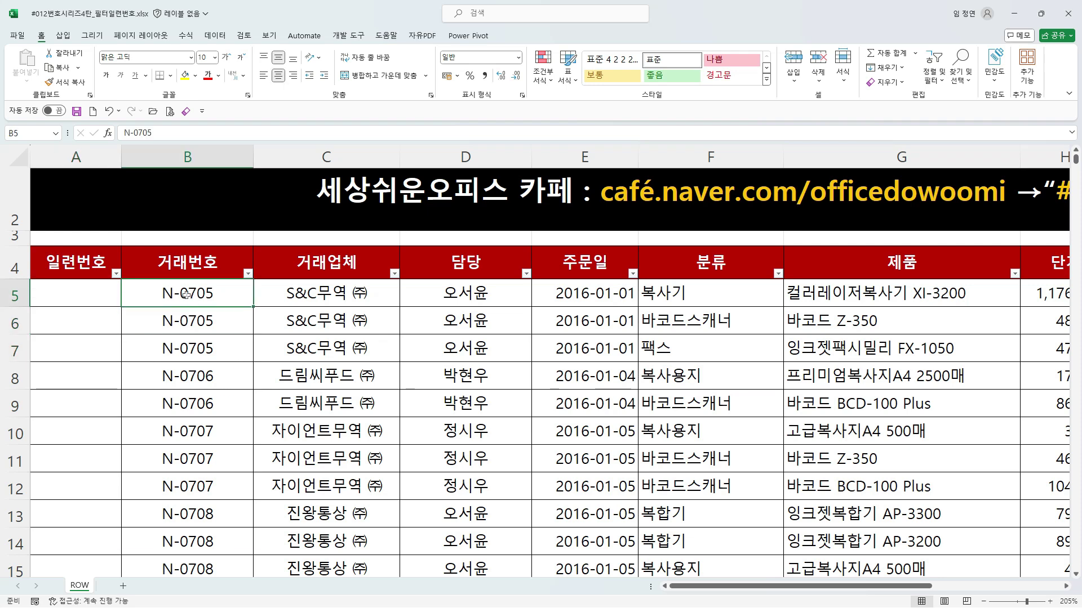
Start a SUBTOTAL formula in A5, the first data cell of the 일련번호 column
click(90, 287)
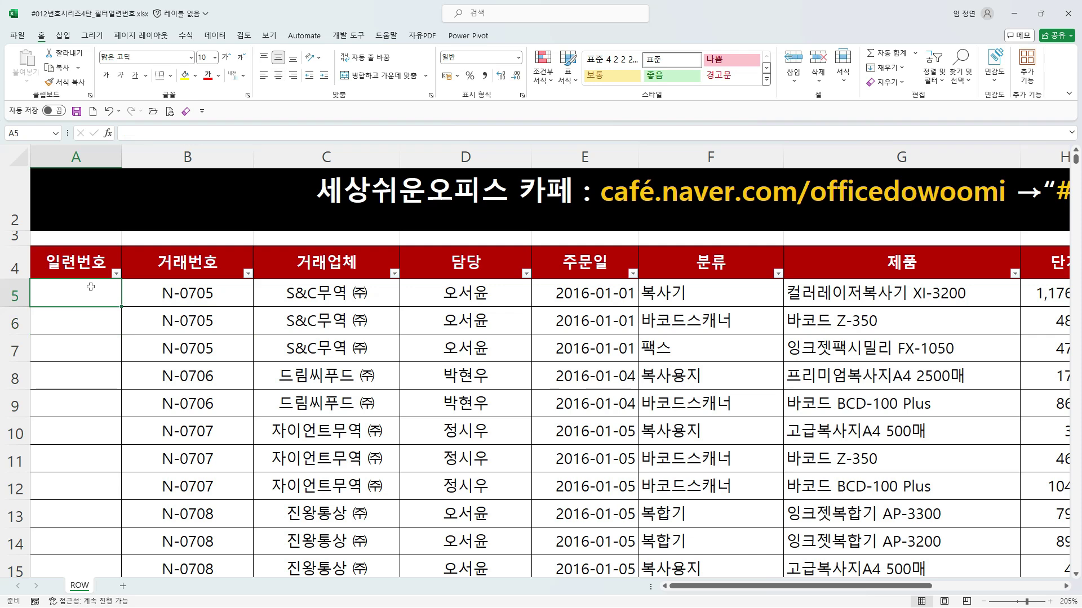
drag(61, 285, 87, 280)
key(Escape)
text(=sub)
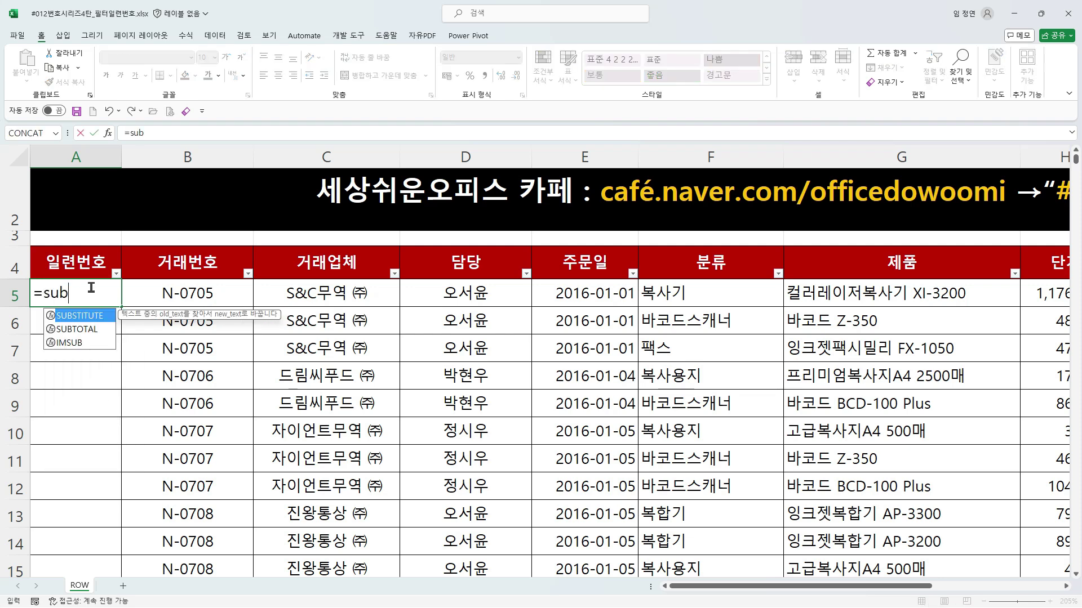
double_click(77, 333)
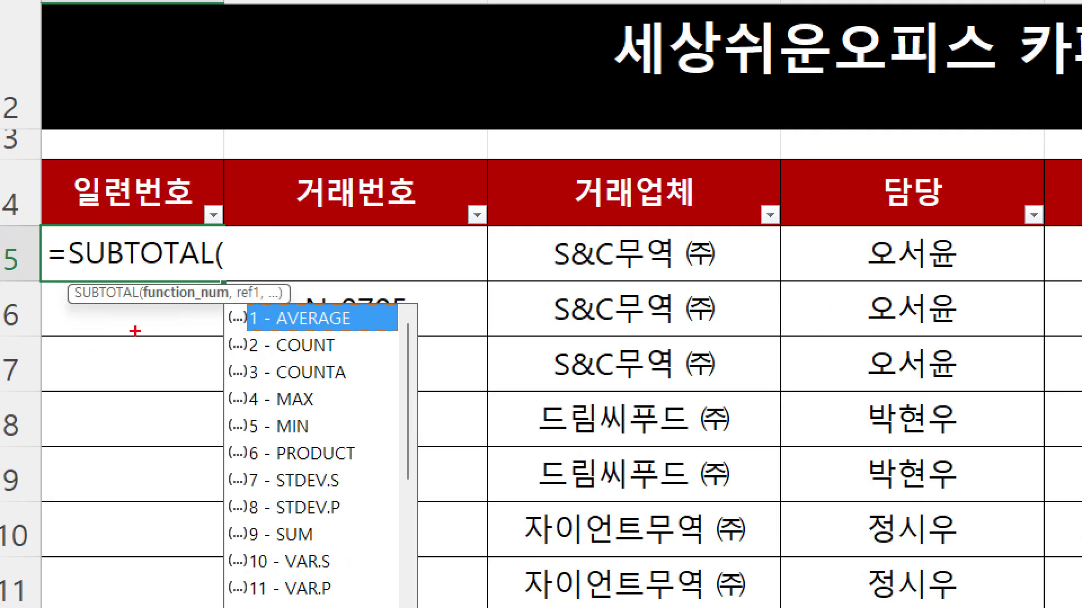
Examine SUBTOTAL's function_num argument, comparing the AVERAGE, COUNT and COUNTA options
drag(129, 279, 308, 307)
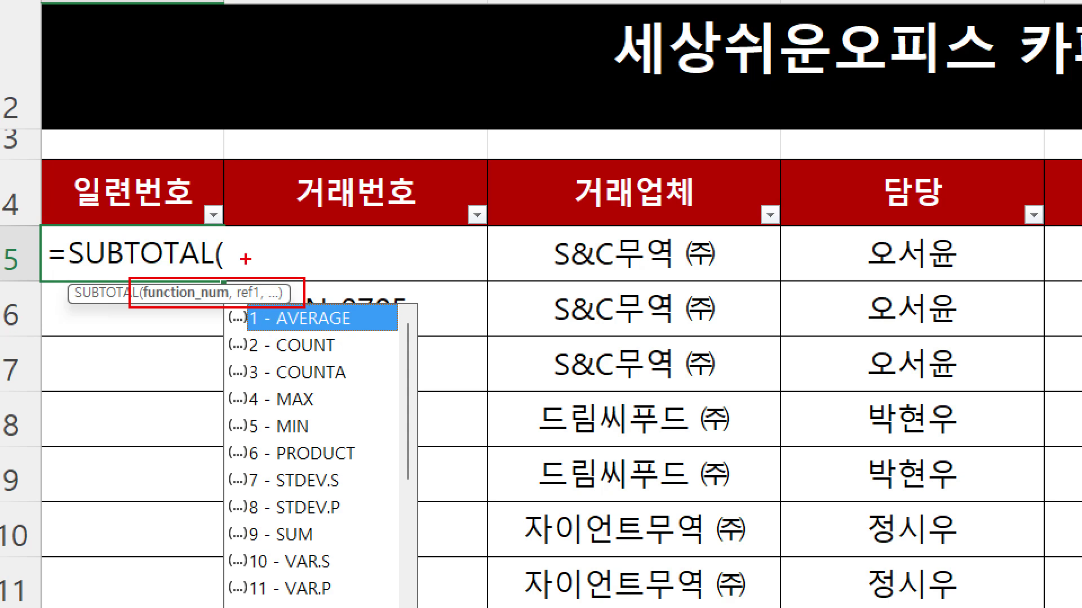
drag(238, 236, 238, 276)
drag(130, 227, 147, 225)
drag(265, 330, 379, 338)
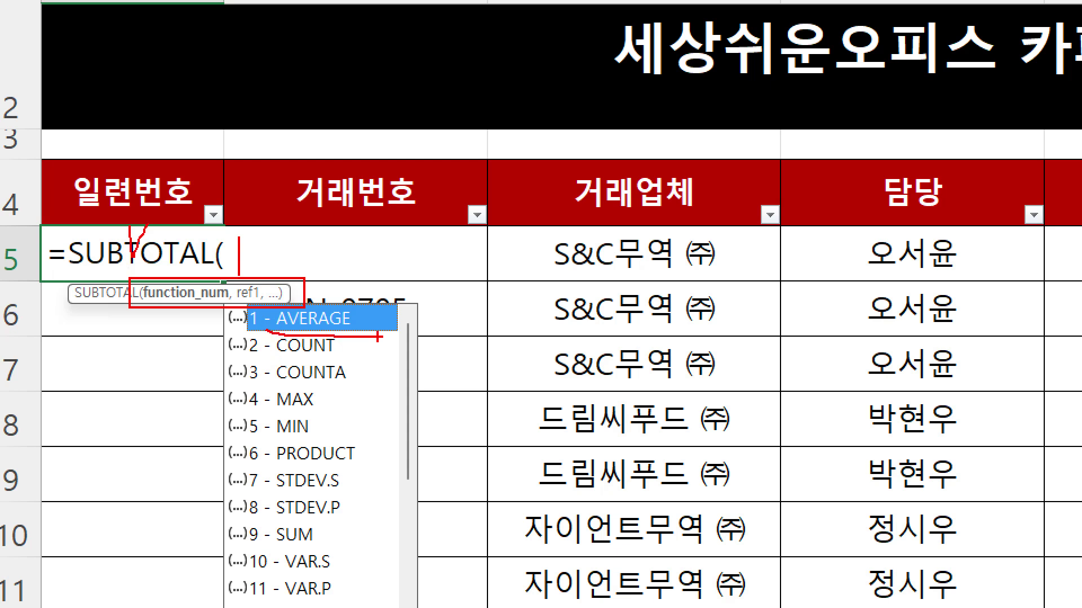
mouse_move(229, 235)
mouse_down()
mouse_move(231, 275)
mouse_move(264, 269)
mouse_up()
drag(147, 230, 174, 226)
drag(276, 355, 342, 357)
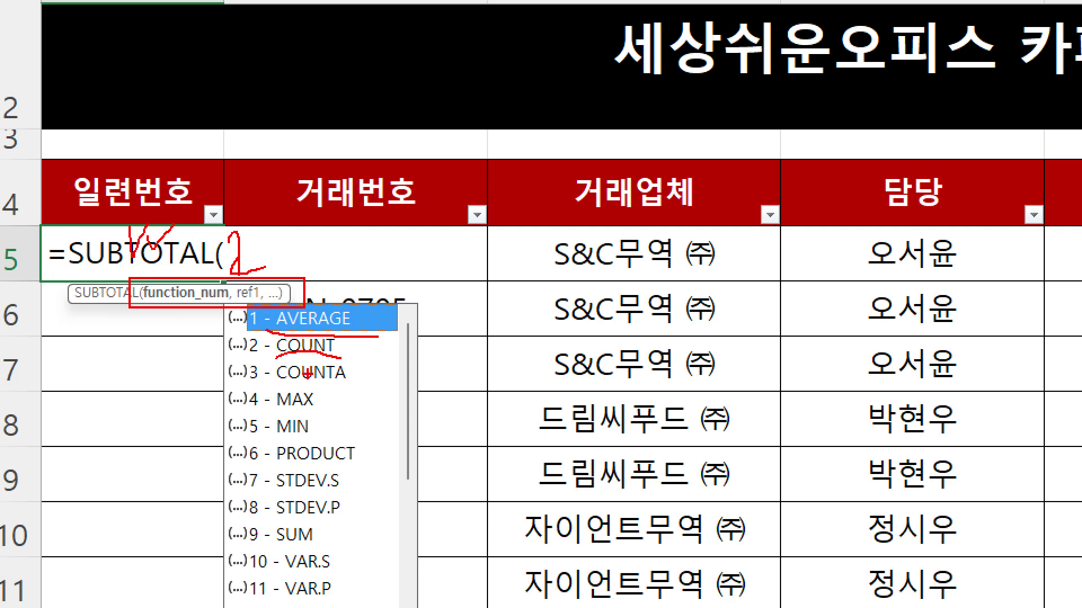
mouse_move(262, 383)
mouse_down()
mouse_move(255, 354)
mouse_move(265, 386)
mouse_up()
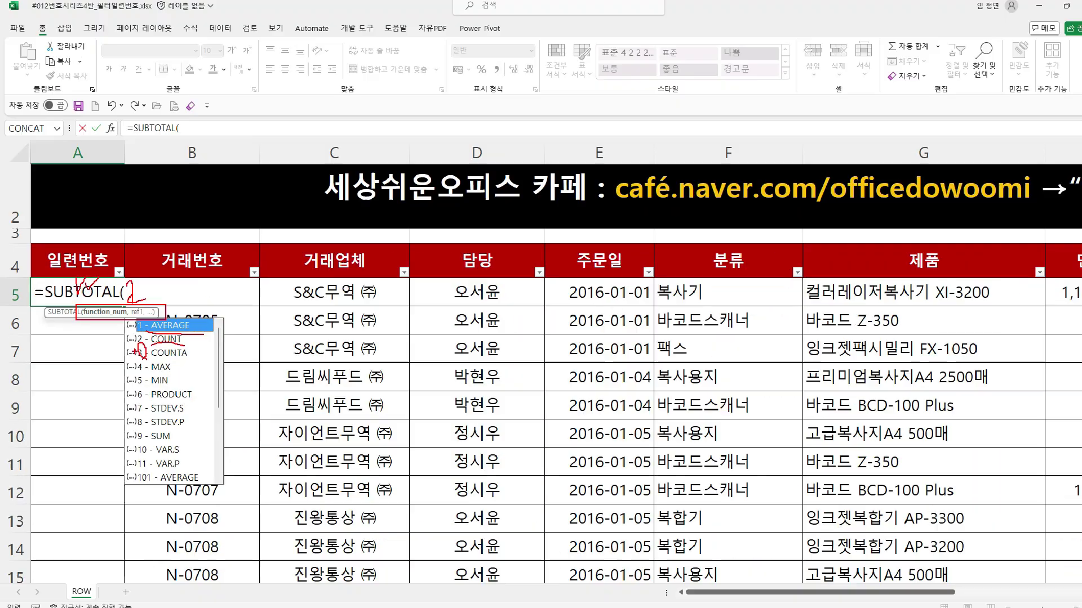
Set the SUBTOTAL function number to 3 for COUNTA and reference the first 거래번호 cell, B5
text(3)
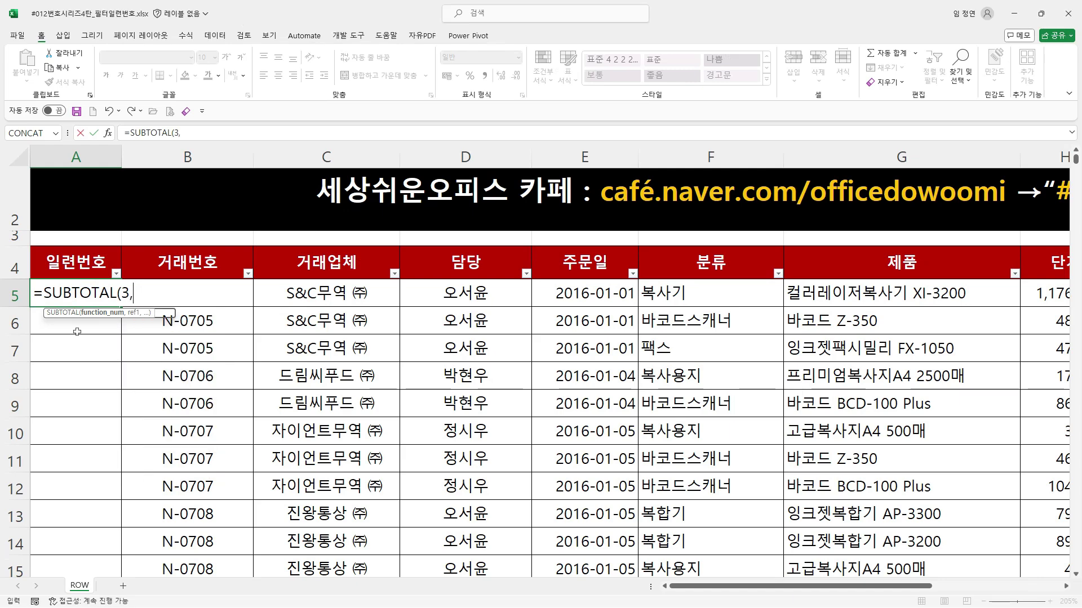
text(,)
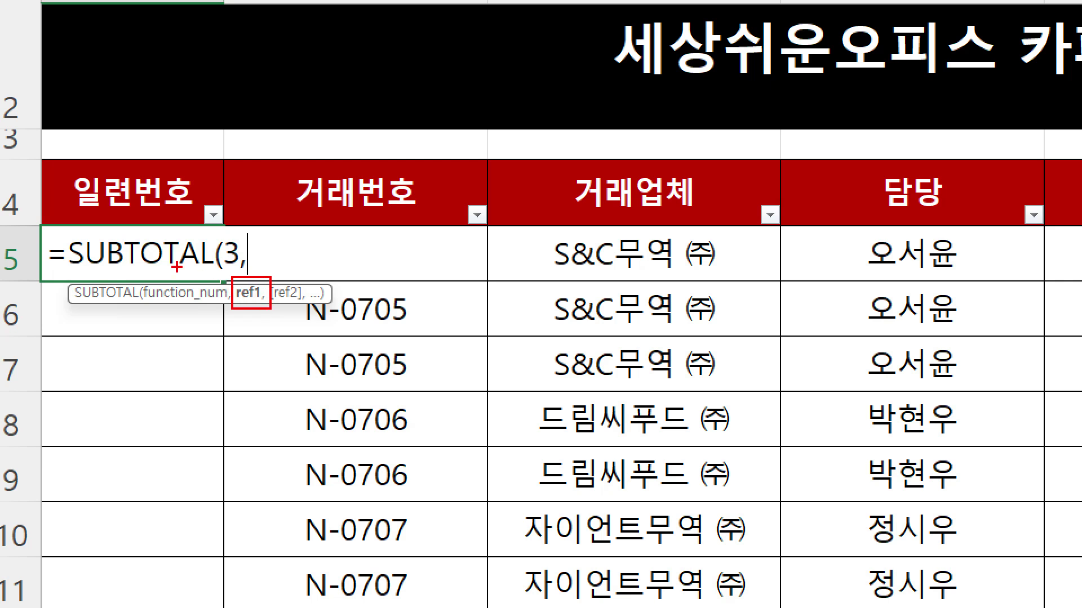
mouse_move(241, 273)
mouse_down()
mouse_move(197, 251)
mouse_move(244, 242)
mouse_move(226, 271)
mouse_move(211, 271)
mouse_move(228, 343)
mouse_move(236, 320)
mouse_move(257, 319)
mouse_up()
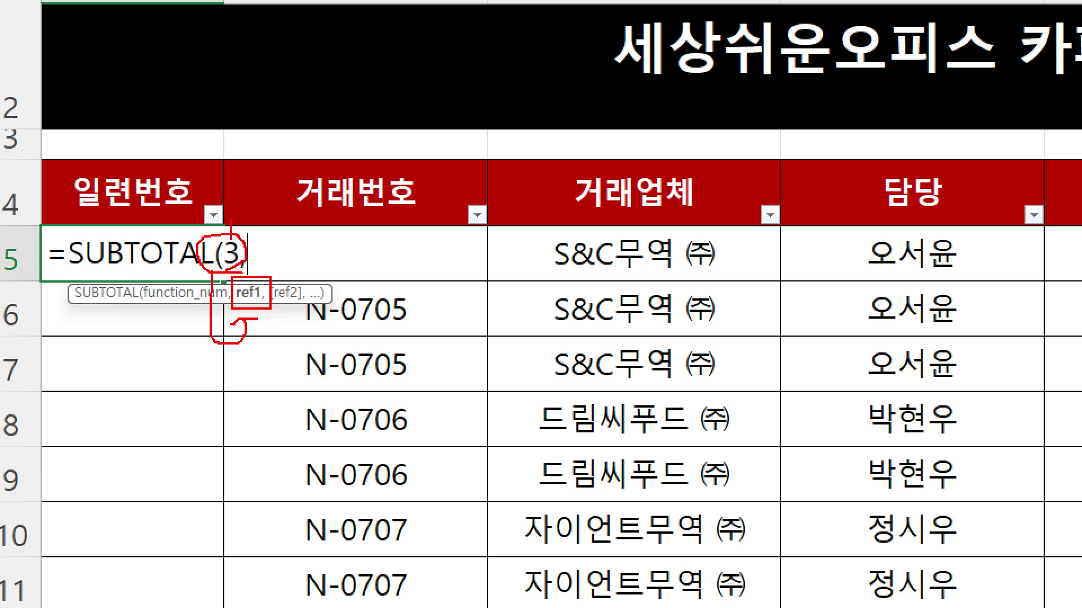
drag(233, 239, 246, 222)
mouse_move(271, 344)
mouse_down()
mouse_move(248, 320)
mouse_move(263, 320)
mouse_up()
text(,)
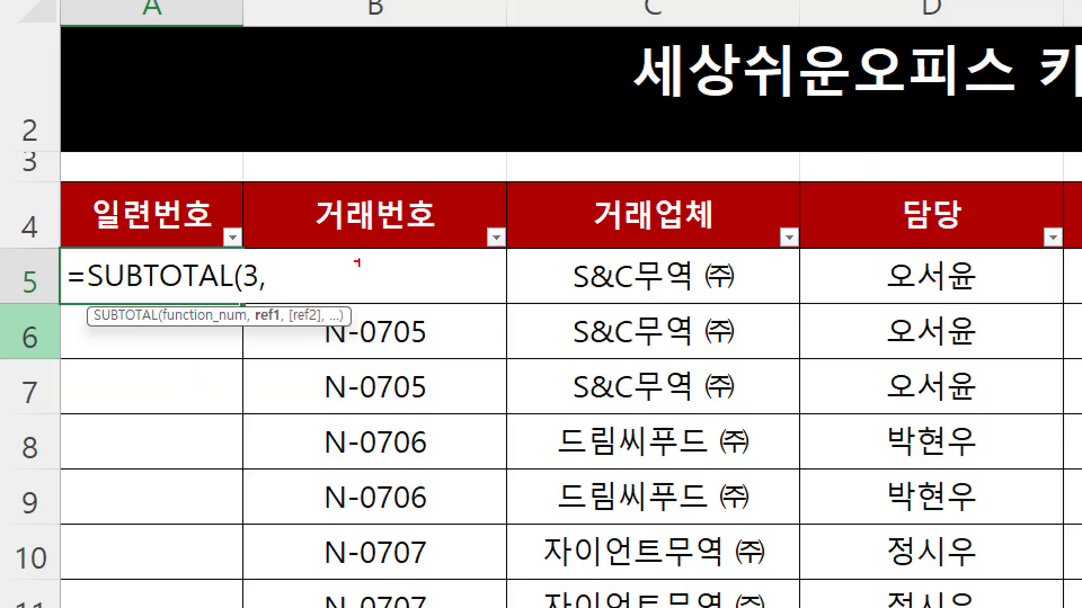
drag(321, 228, 432, 302)
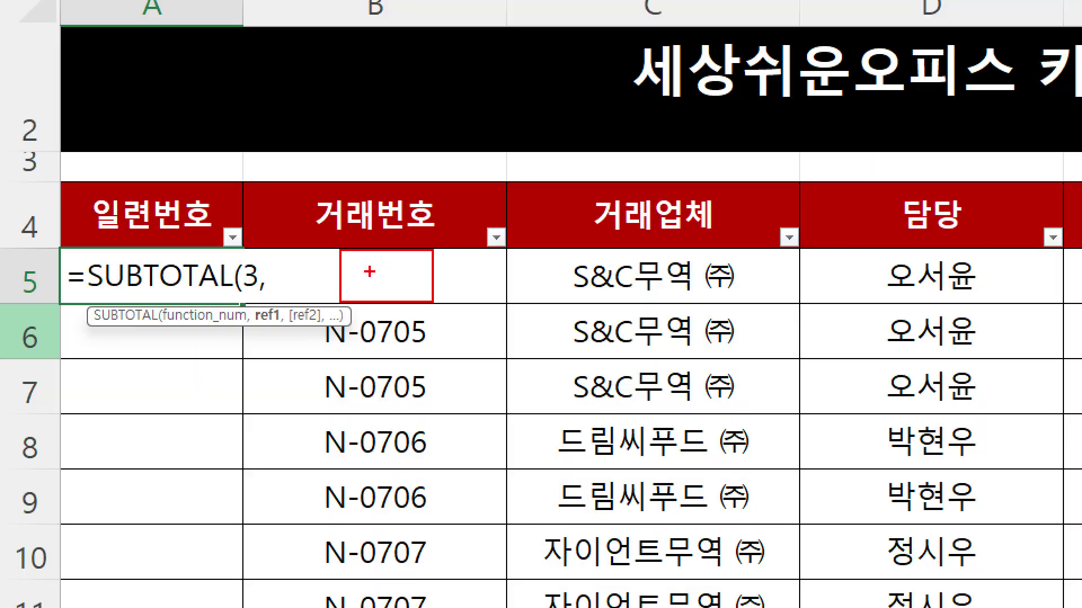
drag(369, 272, 258, 279)
drag(185, 261, 192, 283)
key(Escape)
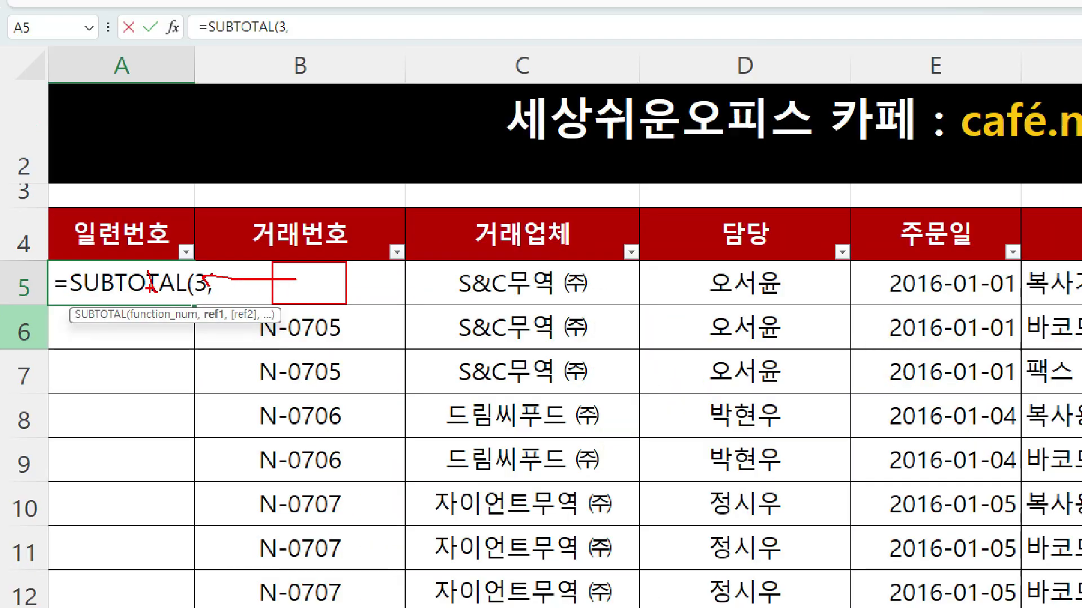
key(Right)
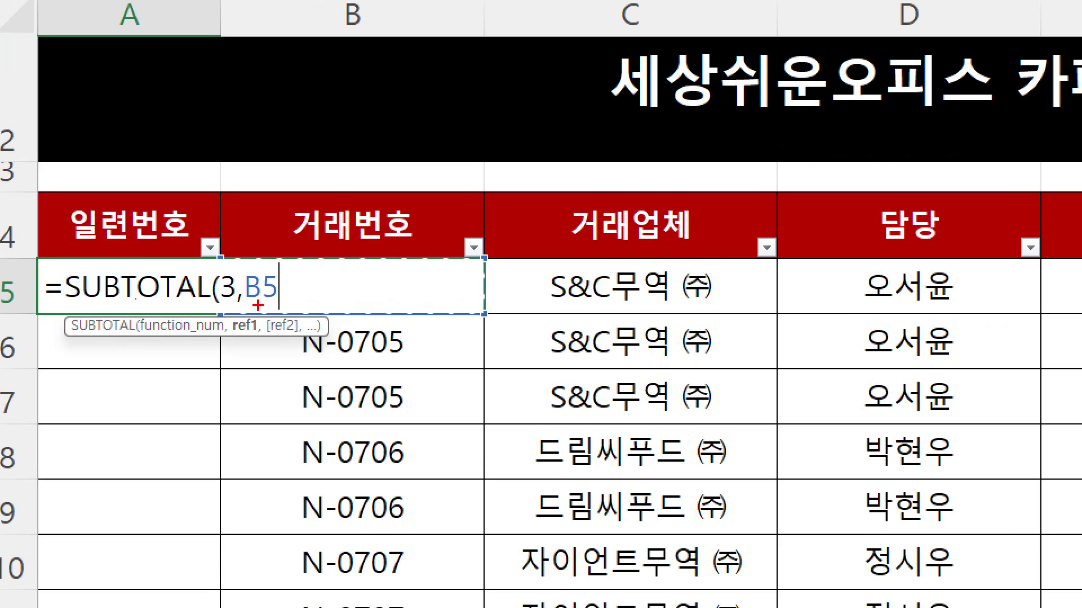
Examine how the range counted from B5 must extend to B6 and B7 to give serial numbers 2 and 3
drag(137, 303, 148, 302)
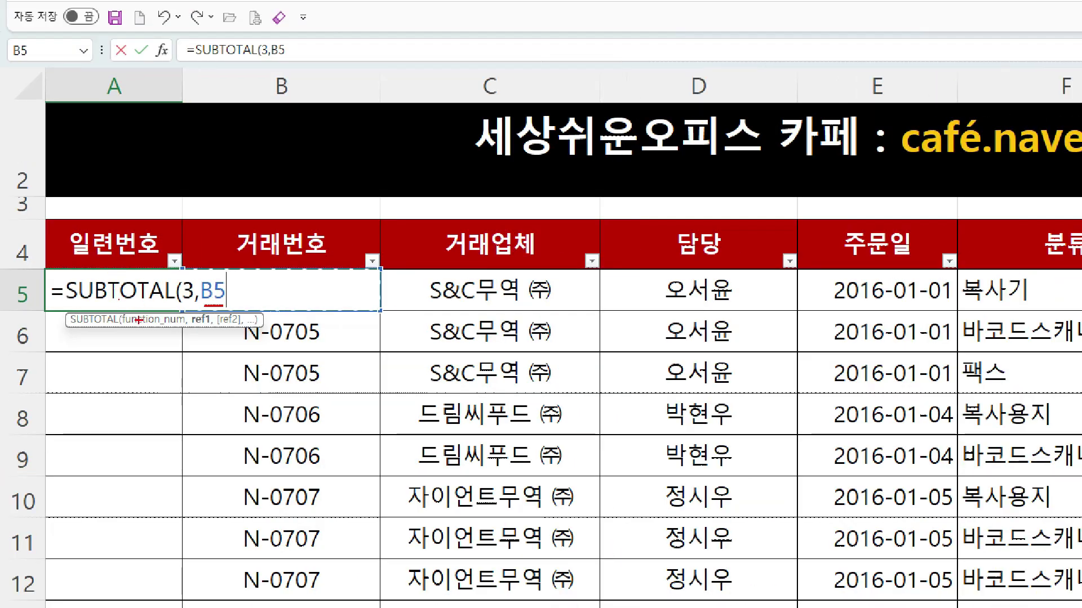
mouse_move(103, 323)
mouse_down()
mouse_move(105, 341)
mouse_move(136, 339)
mouse_up()
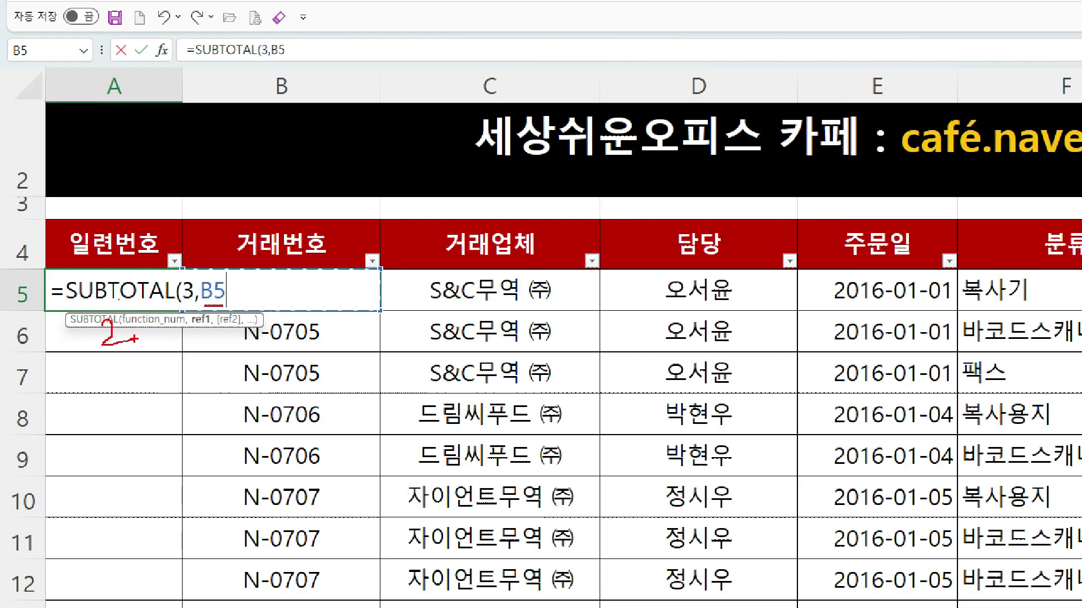
mouse_move(217, 269)
mouse_down()
mouse_move(319, 350)
mouse_move(341, 353)
mouse_up()
drag(273, 276, 287, 269)
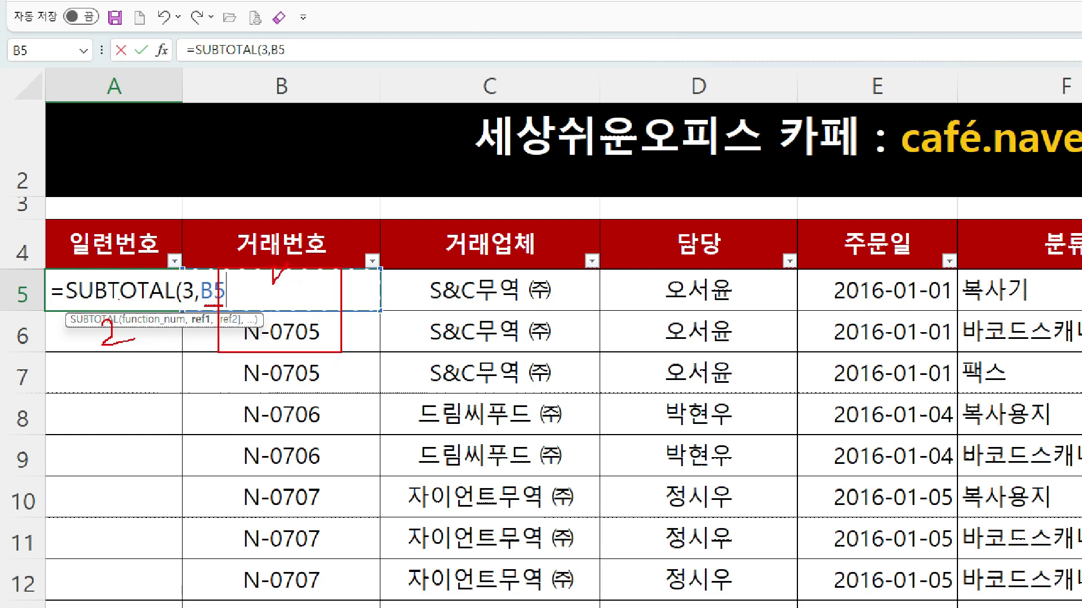
drag(274, 322, 300, 310)
mouse_move(101, 364)
mouse_down()
mouse_move(128, 380)
mouse_move(99, 385)
mouse_up()
drag(222, 262, 353, 397)
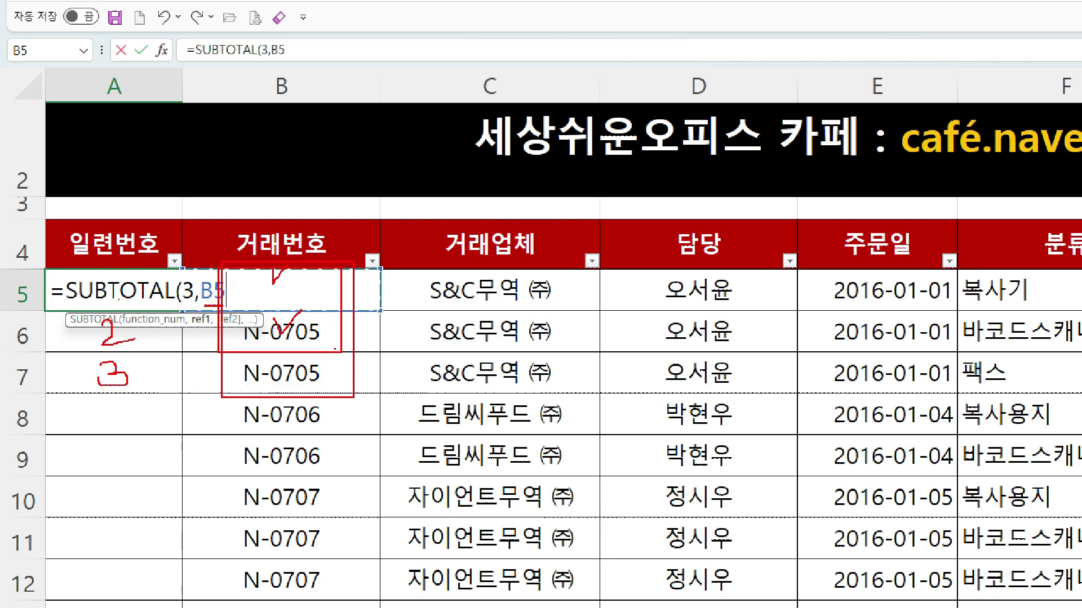
drag(316, 284, 336, 285)
drag(311, 320, 327, 316)
drag(308, 373, 329, 365)
key(Escape)
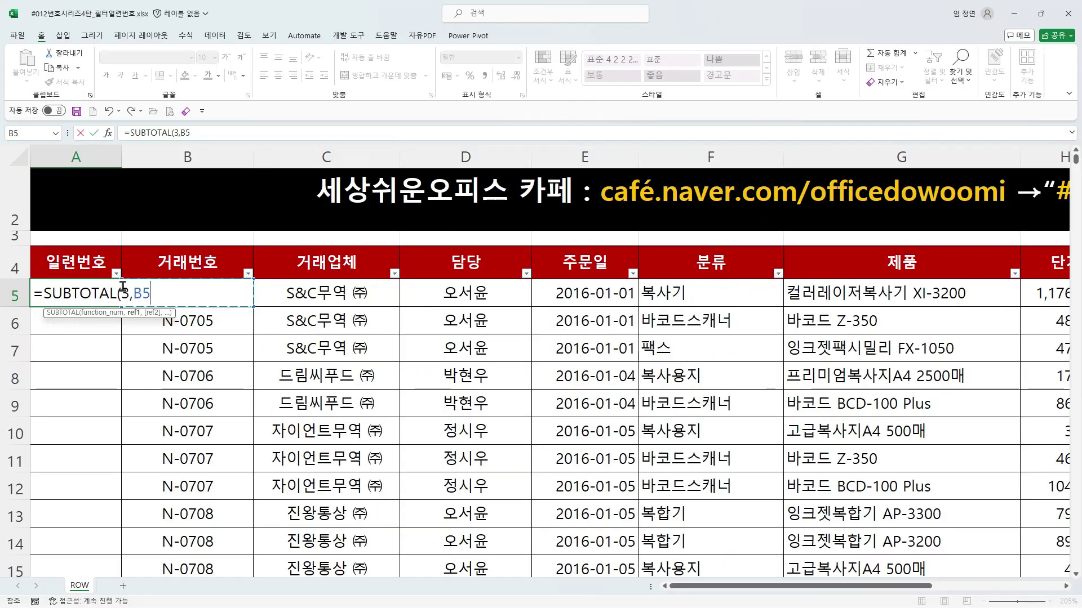
Extend the B5 reference in the A5 SUBTOTAL formula into the range B5:B5
key(ctrl+1)
click(135, 293)
drag(174, 318, 211, 318)
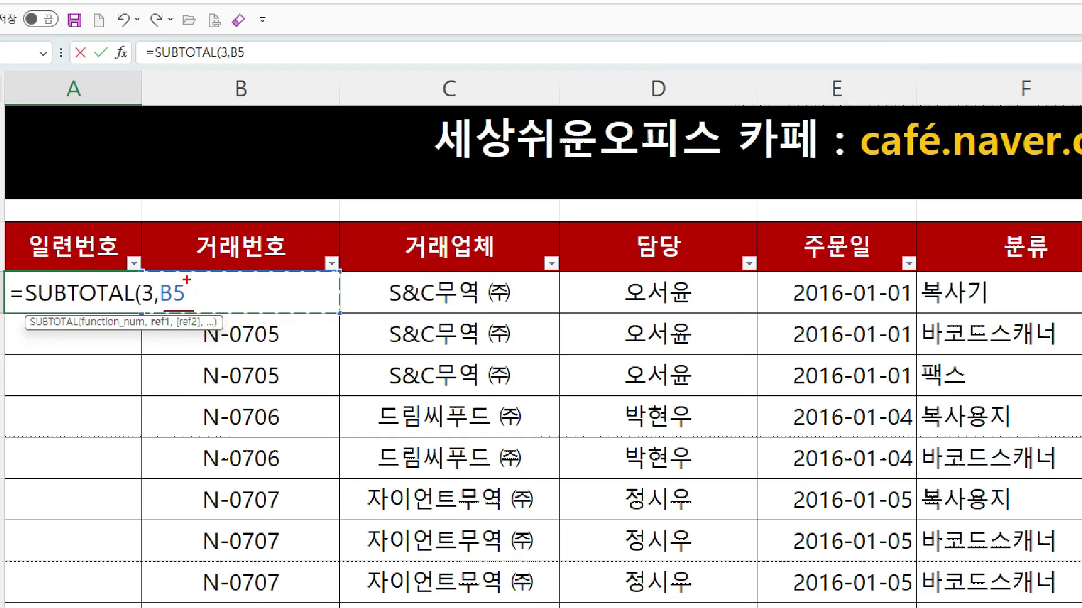
drag(202, 268, 353, 409)
drag(298, 379, 299, 398)
key(Escape)
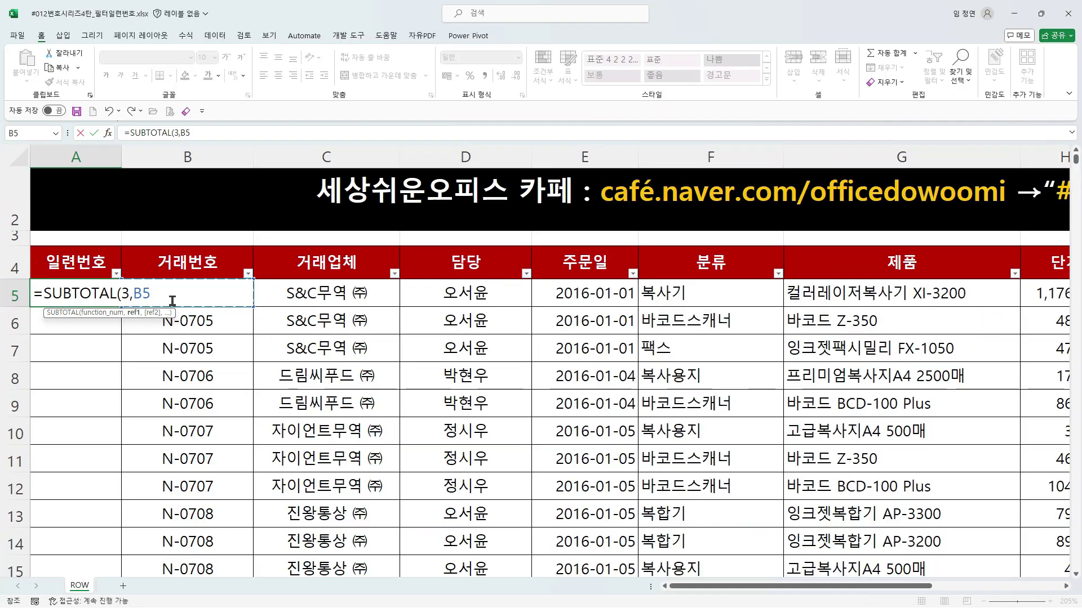
key(ctrl+1)
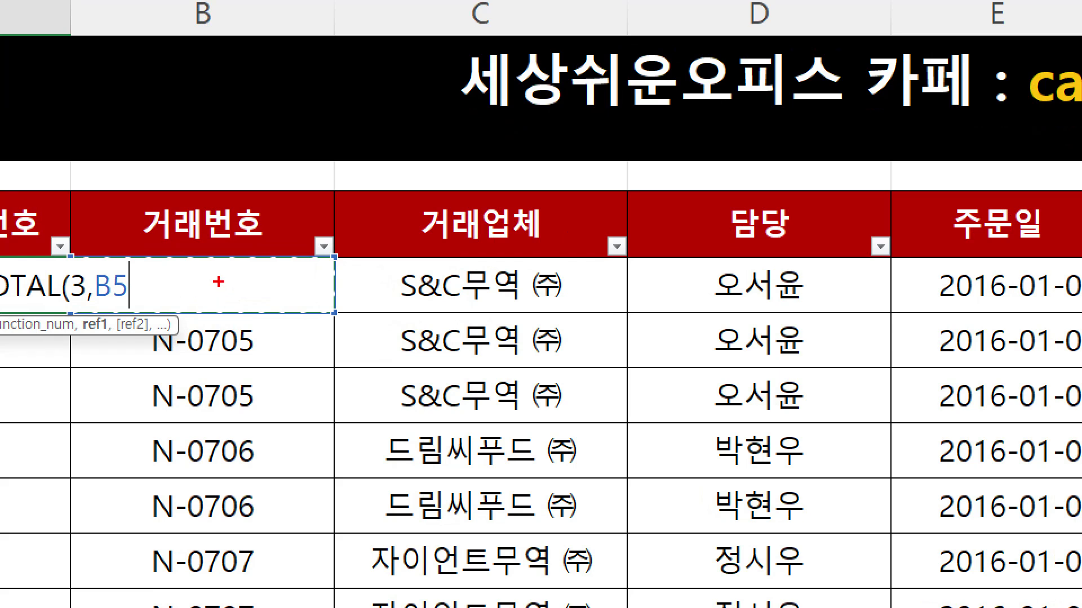
drag(226, 270, 218, 300)
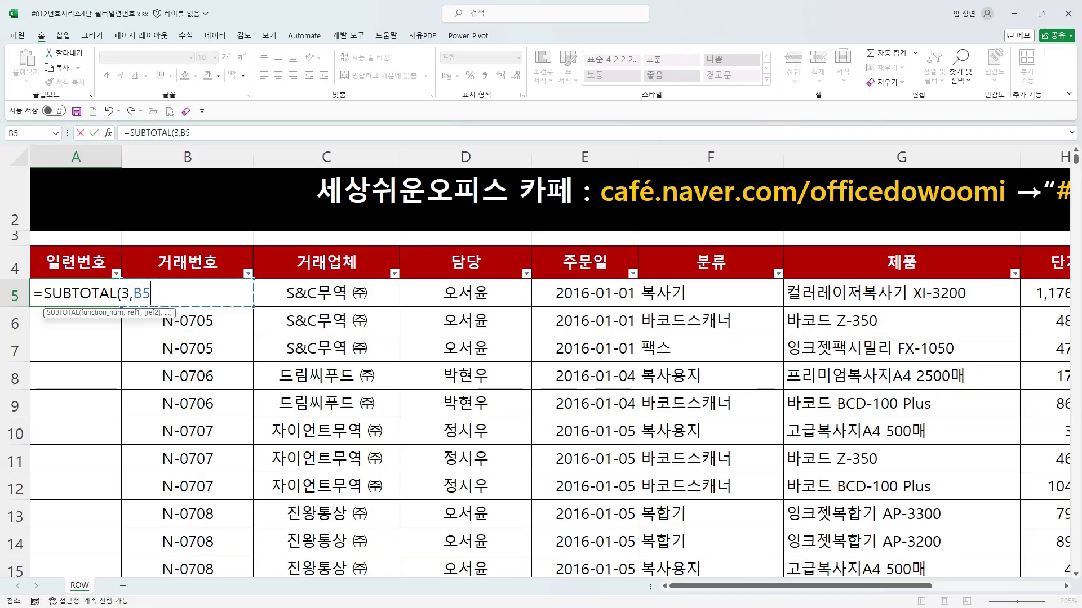
click(173, 300)
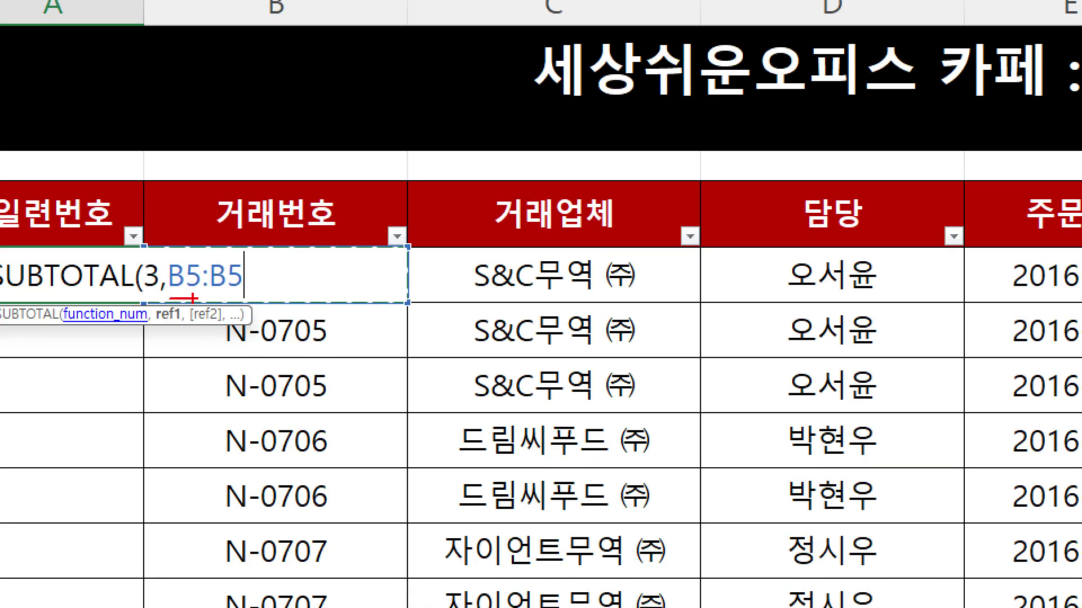
Examine the start and end cells of the B5:B5 reference in relation to the rows below
drag(210, 298, 246, 294)
drag(164, 253, 243, 296)
mouse_move(178, 237)
mouse_down()
mouse_move(189, 251)
mouse_move(200, 236)
mouse_up()
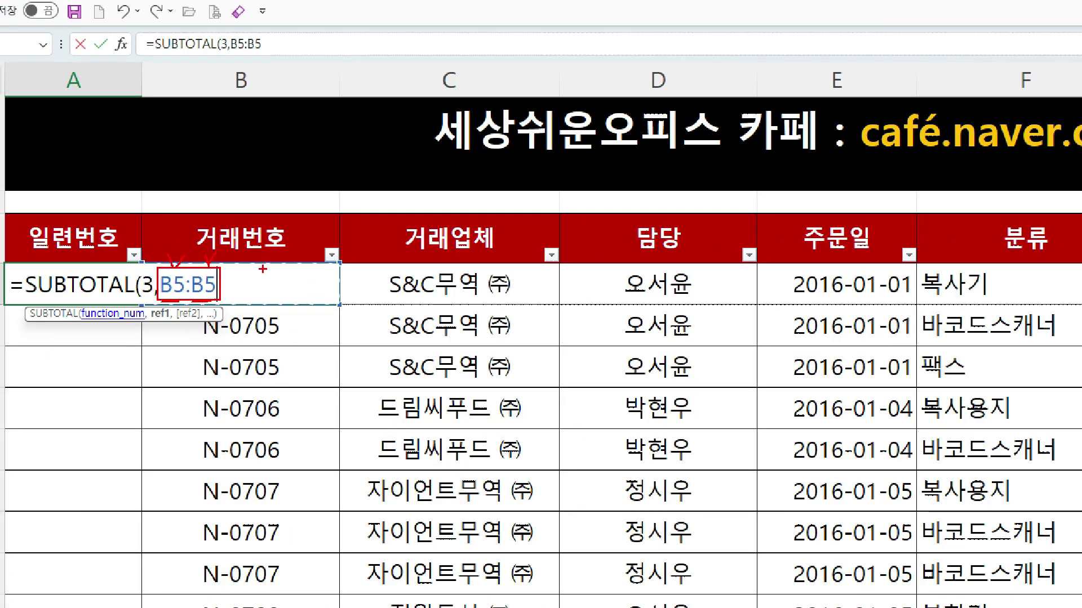
drag(309, 256, 326, 254)
mouse_move(189, 305)
mouse_down()
mouse_move(154, 326)
mouse_move(160, 342)
mouse_up()
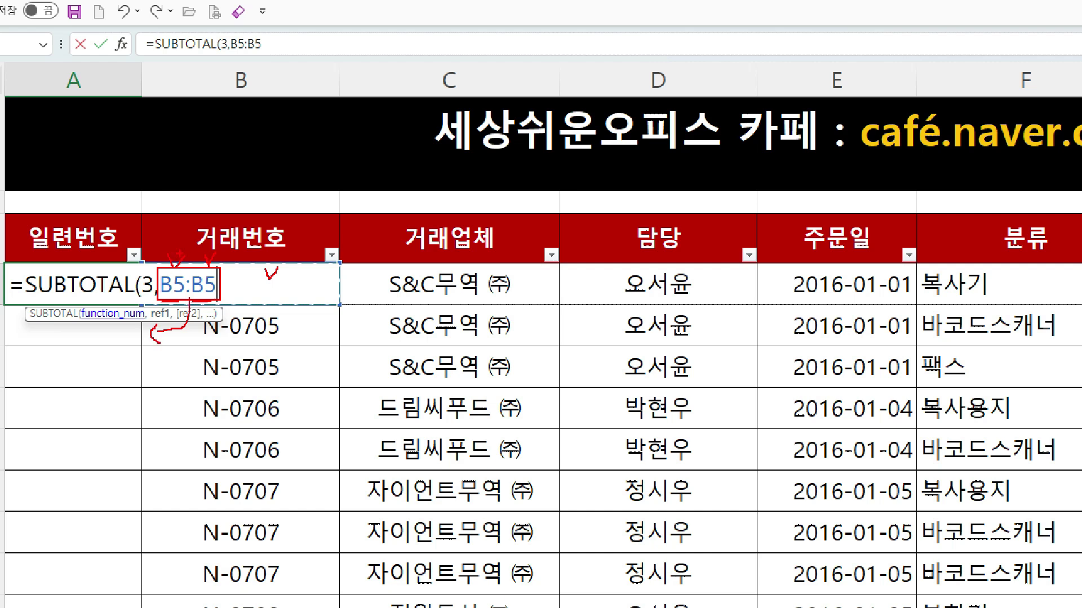
Make the range's starting reference absolute in the A5 SUBTOTAL formula so that the argument reads $B$5:B5
drag(195, 262, 296, 345)
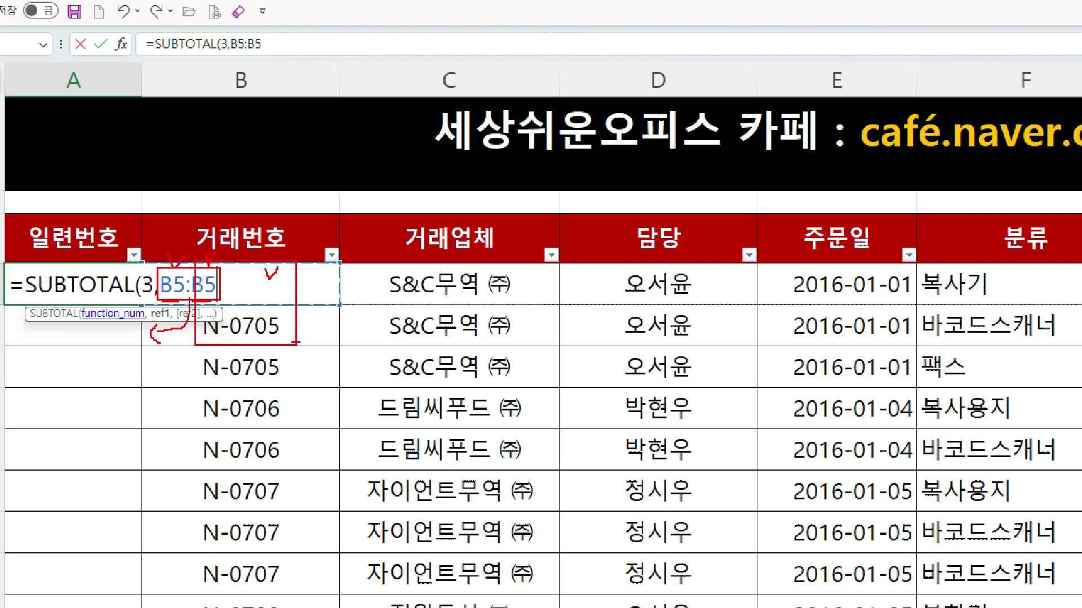
drag(292, 284, 323, 336)
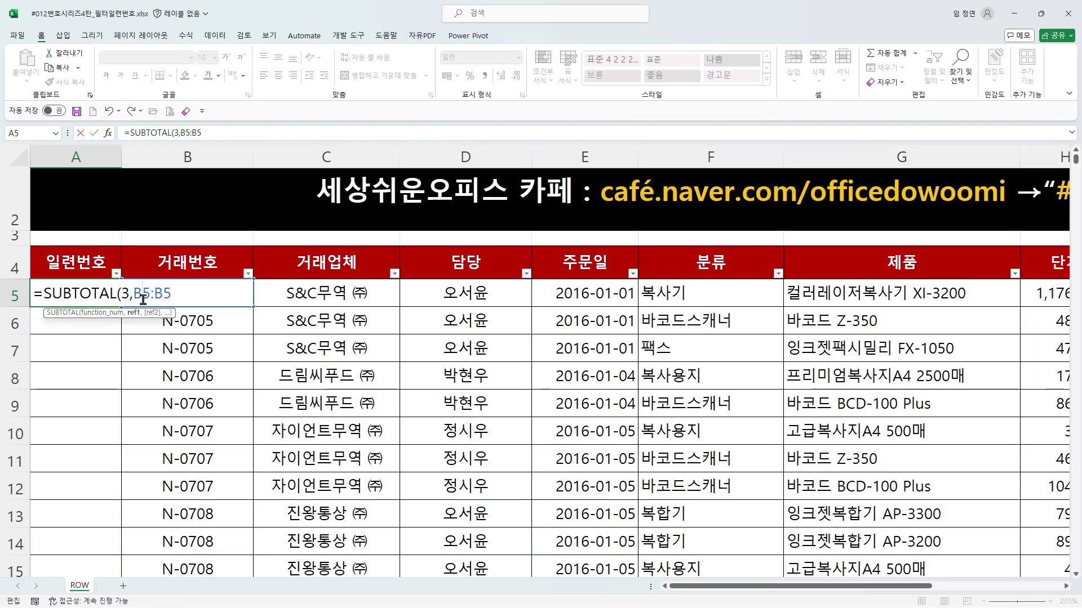
key(F4)
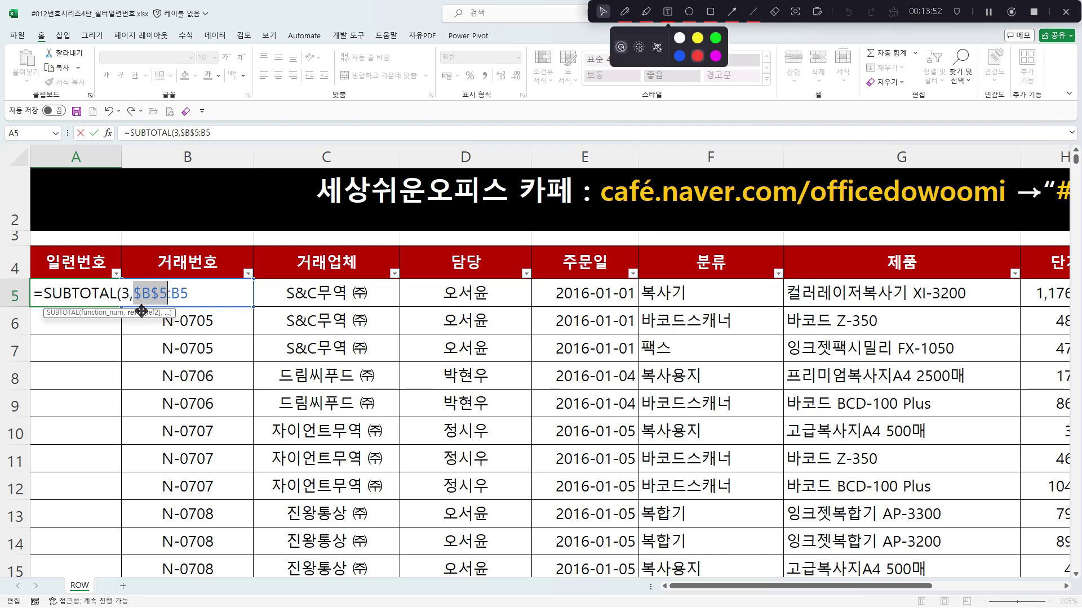
click(196, 292)
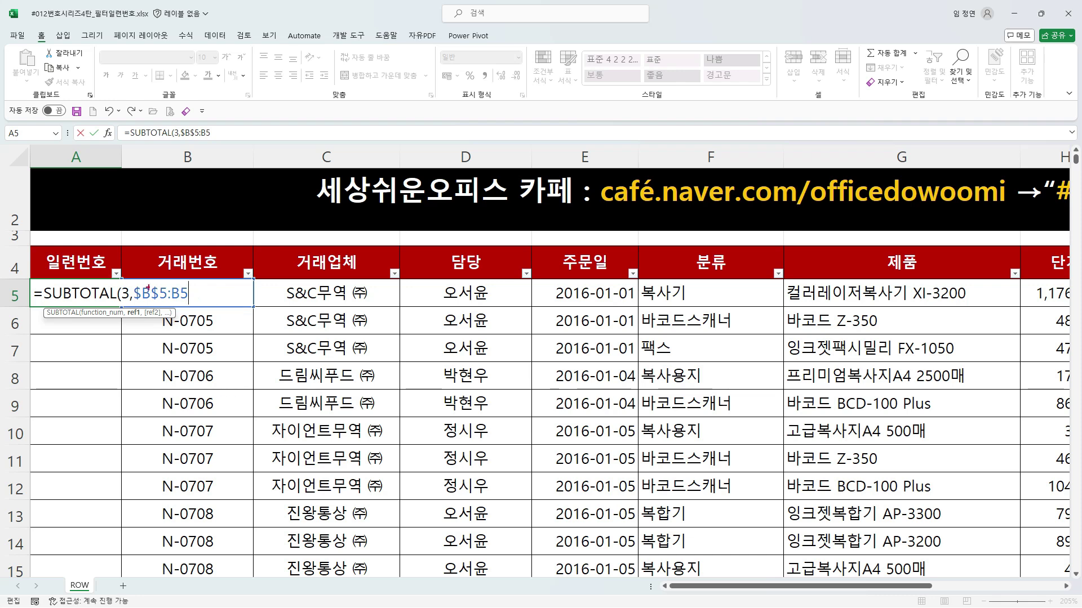
mouse_move(149, 288)
mouse_down()
mouse_move(225, 340)
mouse_move(230, 394)
mouse_up()
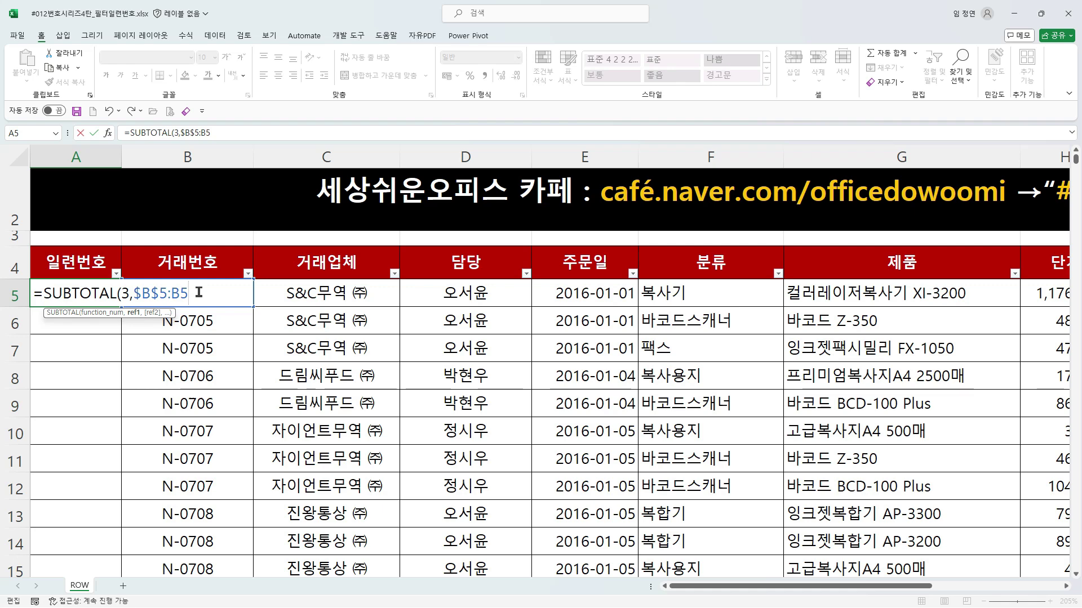
Close the parenthesis, review the arguments and commit =SUBTOTAL(3,$B$5:B5) in cell A5
text())
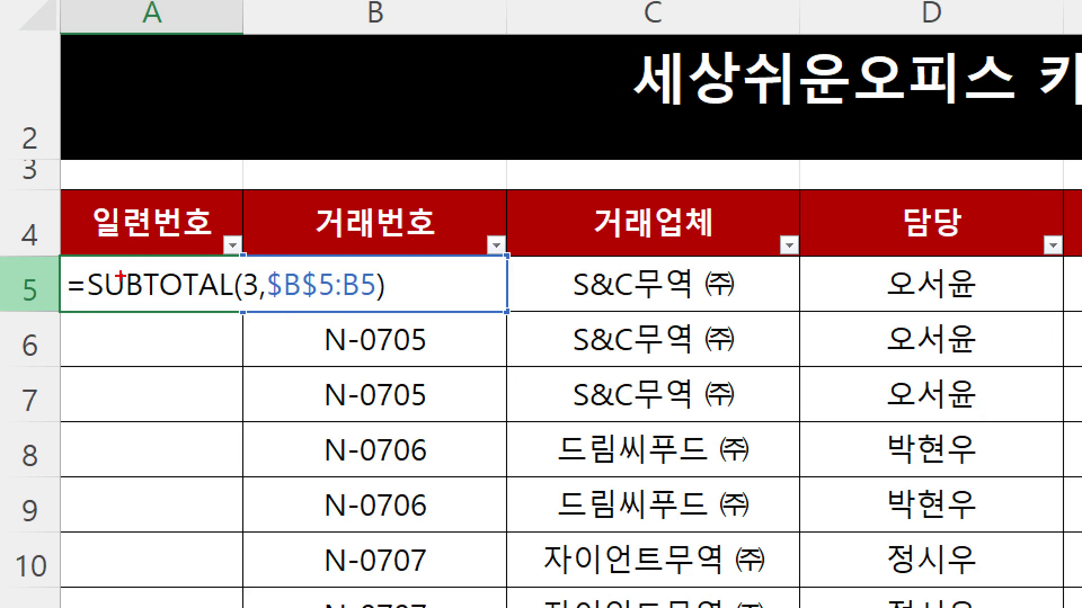
mouse_move(144, 263)
mouse_down()
mouse_move(159, 302)
mouse_move(175, 249)
mouse_move(253, 285)
mouse_move(262, 310)
mouse_up()
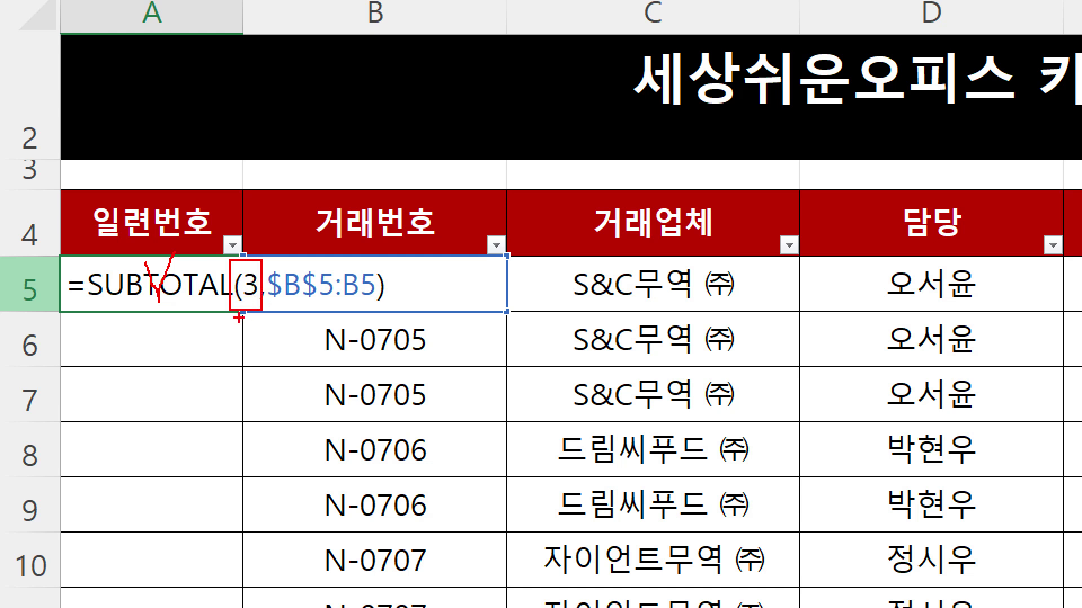
drag(264, 258, 388, 310)
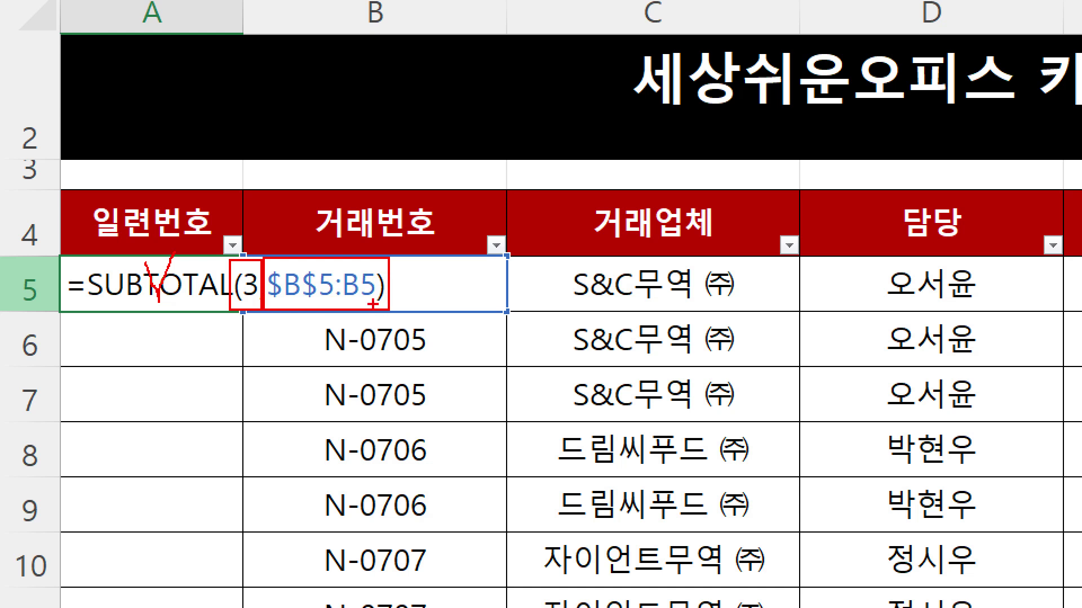
drag(105, 262, 117, 282)
drag(230, 259, 258, 313)
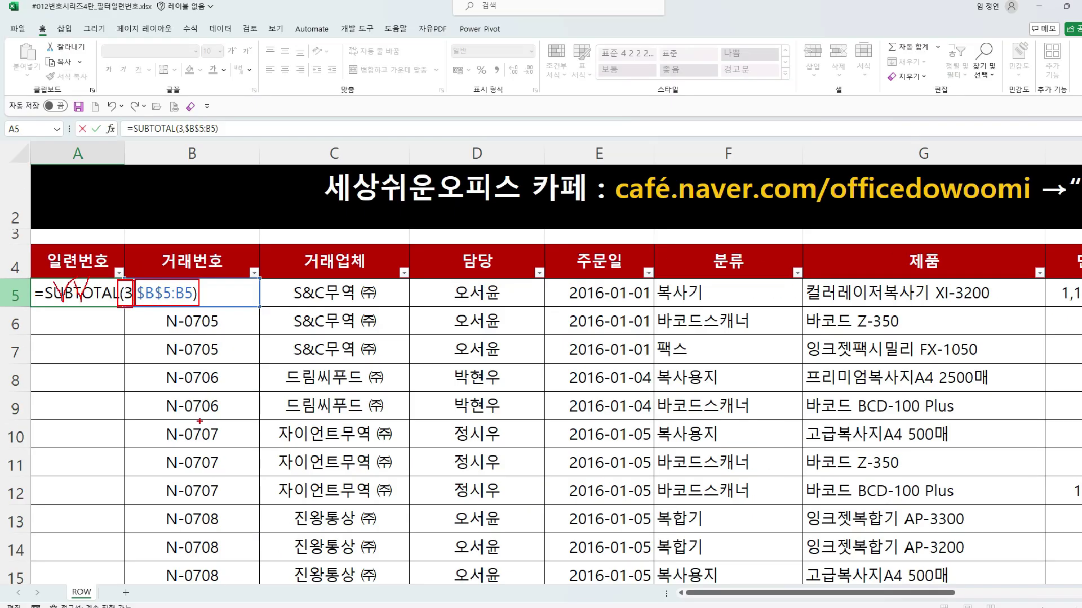
key(Return)
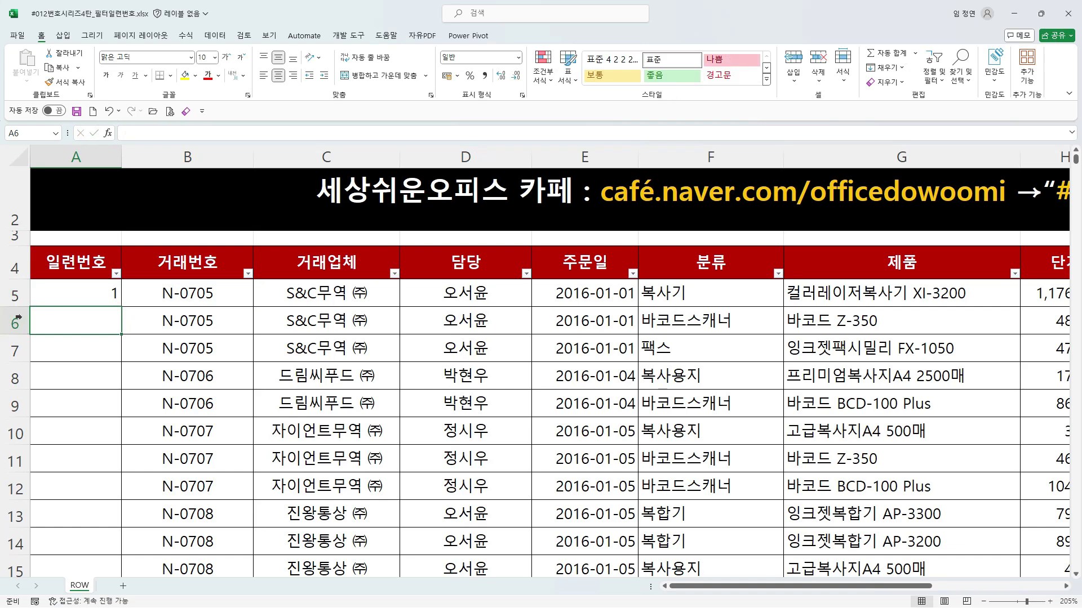
Fill the A5 SUBTOTAL formula down the whole 일련번호 column of the order table
click(77, 294)
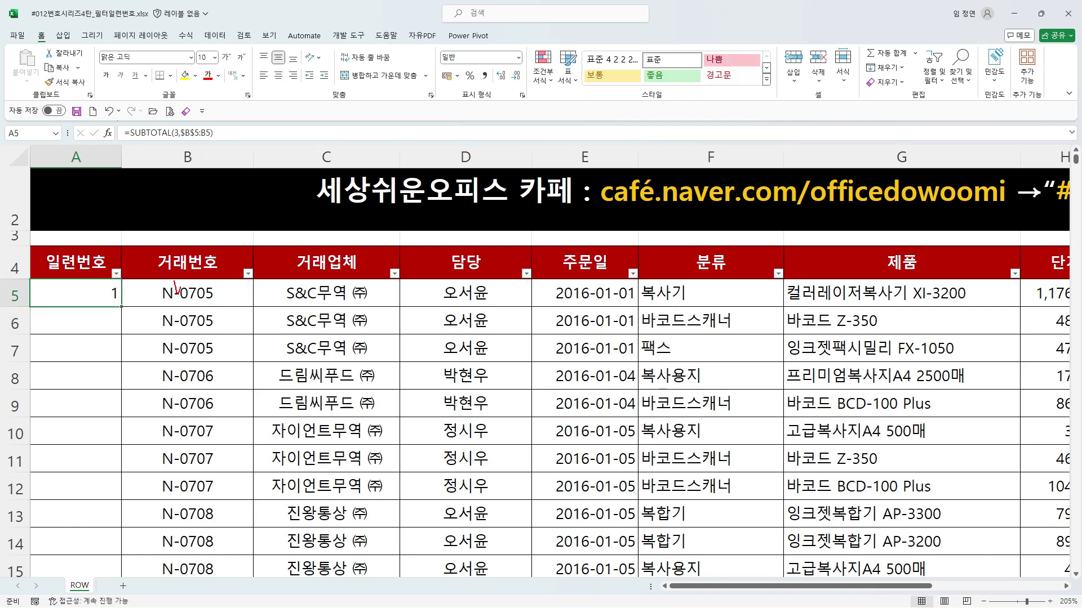
drag(171, 292, 127, 293)
key(Escape)
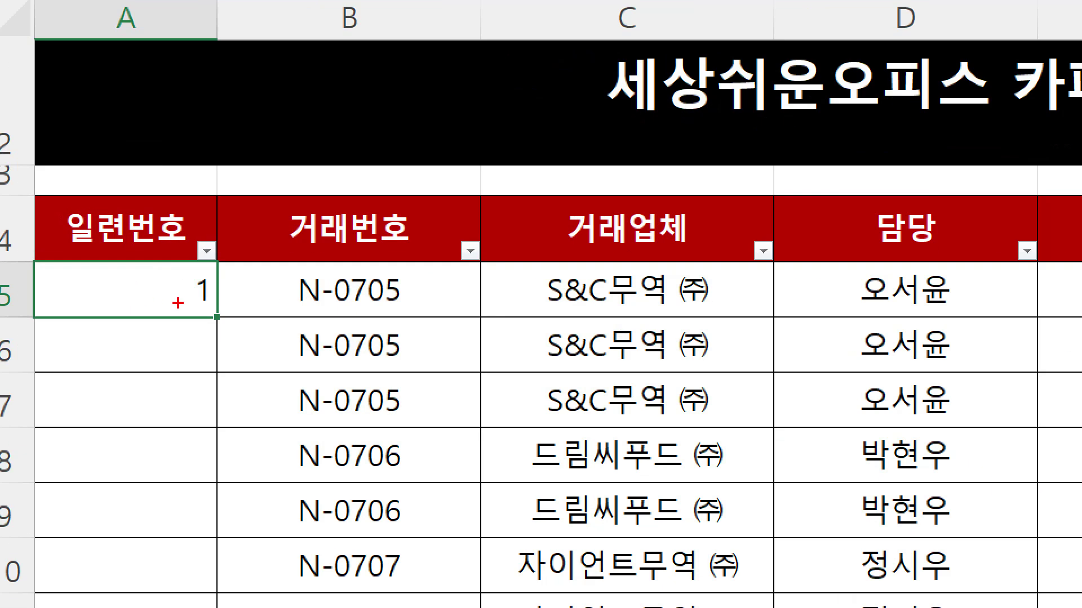
drag(112, 299, 130, 318)
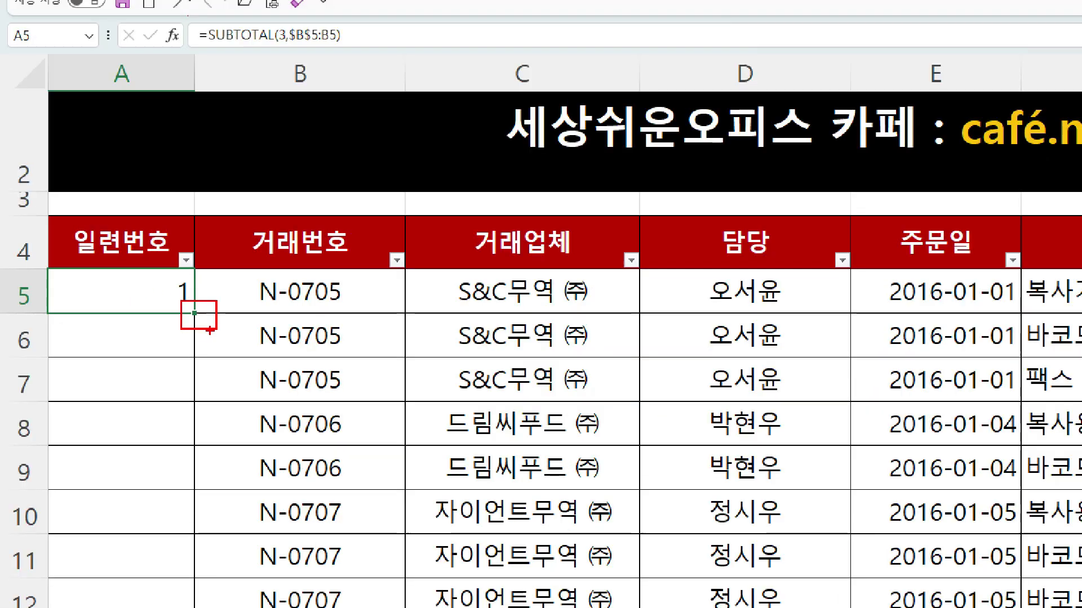
key(Escape)
double_click(195, 313)
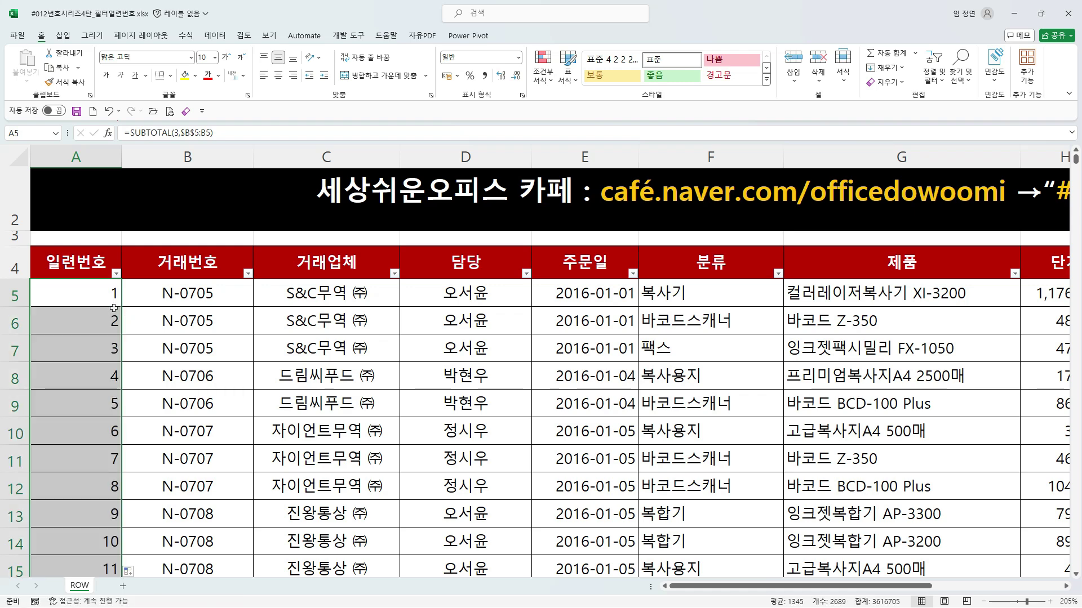
scroll(114, 308, down, 7)
scroll(125, 366, up, 7)
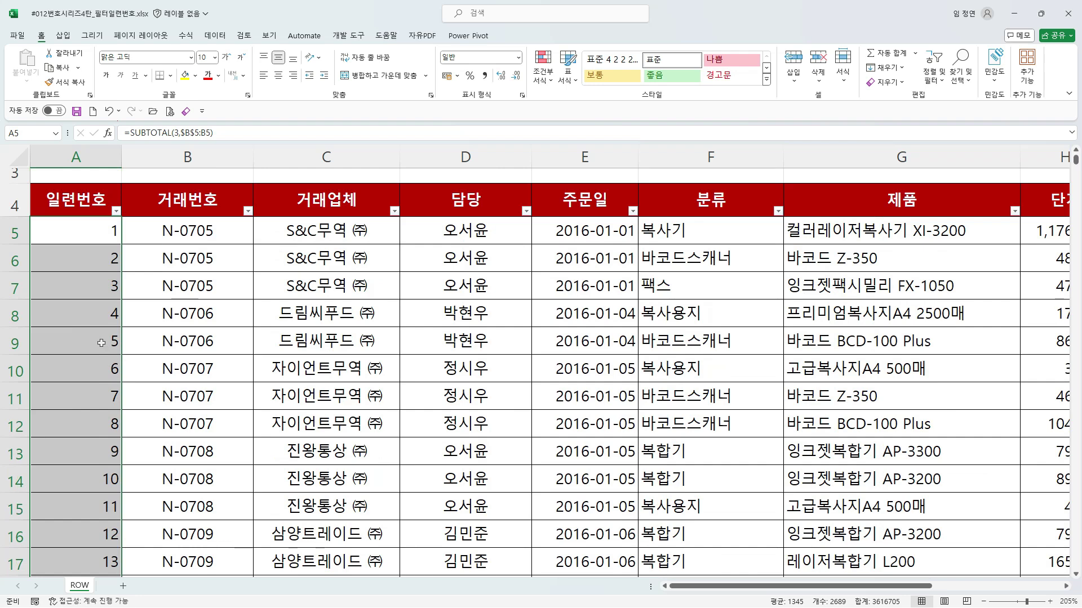
Examine the filled formulas in A6 and A11 to check how the counted 거래번호 range expands from $B$5
click(72, 259)
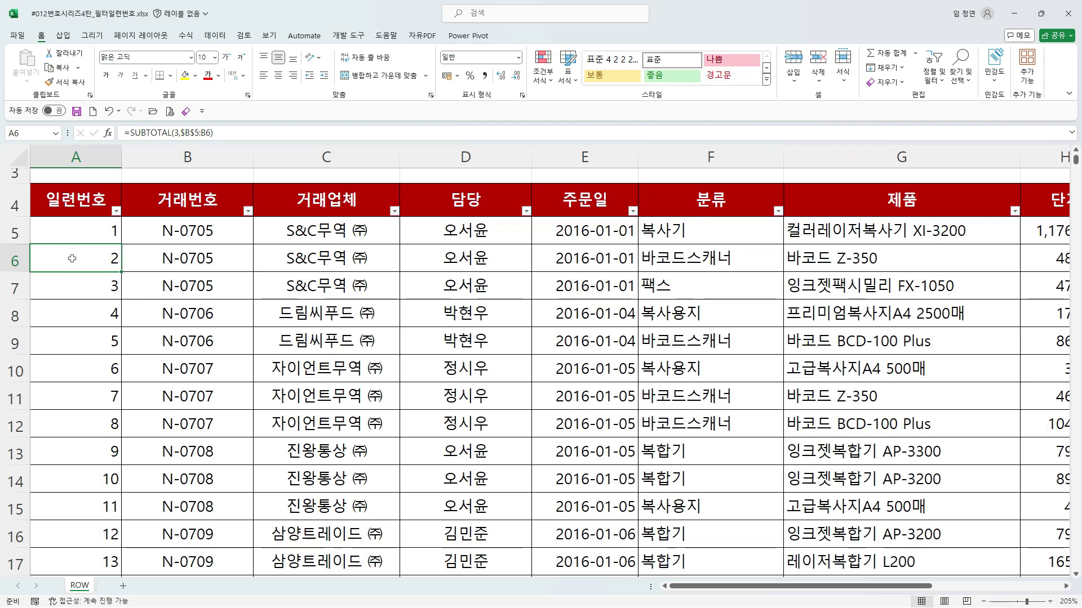
double_click(73, 258)
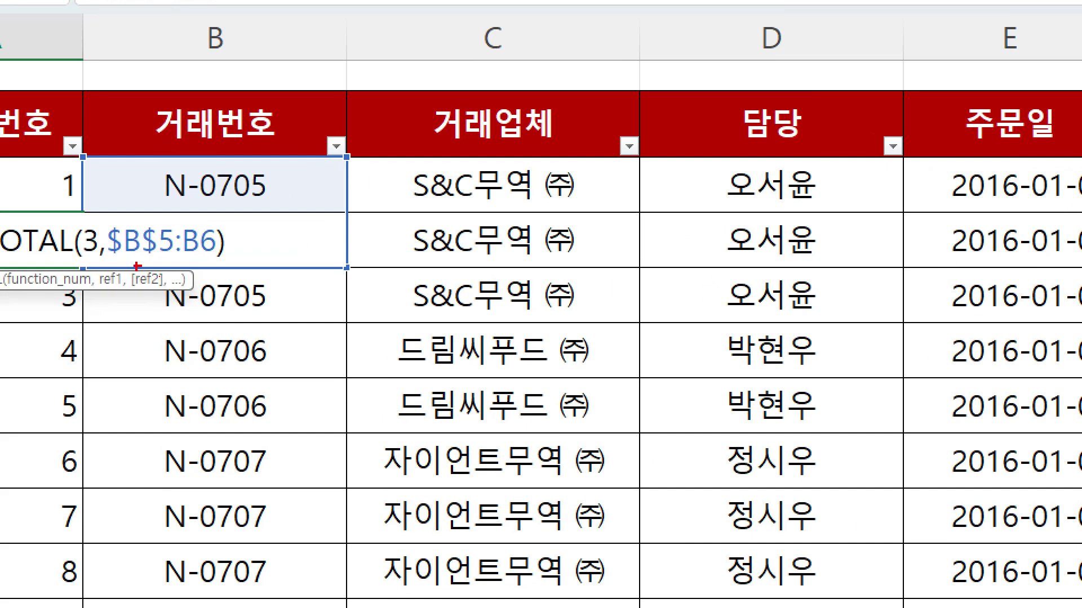
mouse_move(110, 260)
mouse_down()
mouse_move(240, 265)
mouse_move(174, 237)
mouse_move(240, 262)
mouse_up()
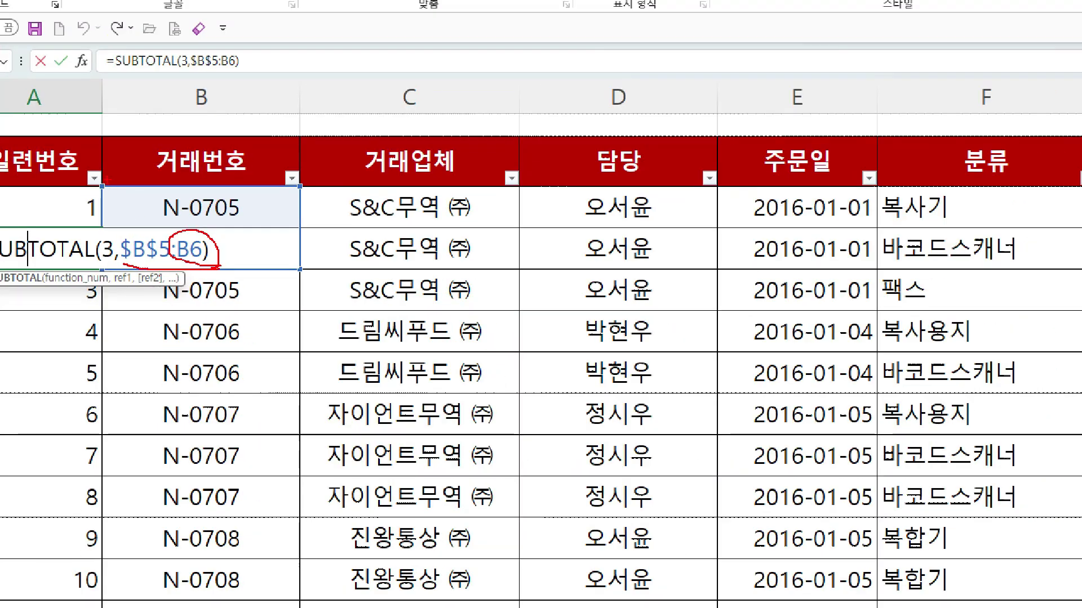
mouse_move(67, 140)
mouse_down()
mouse_move(313, 274)
mouse_move(315, 286)
mouse_up()
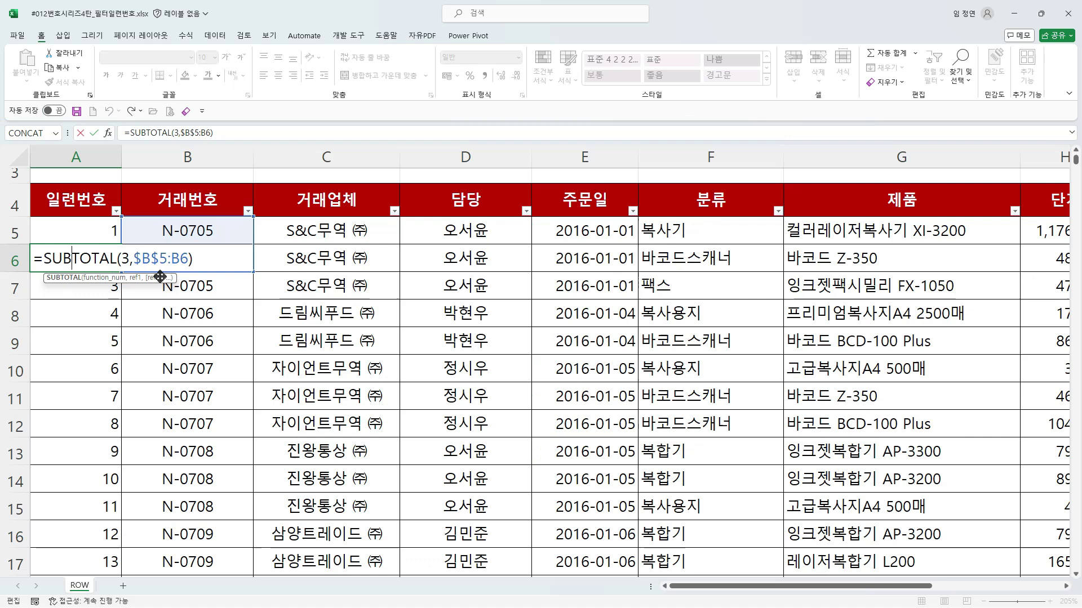
key(ctrl+Return)
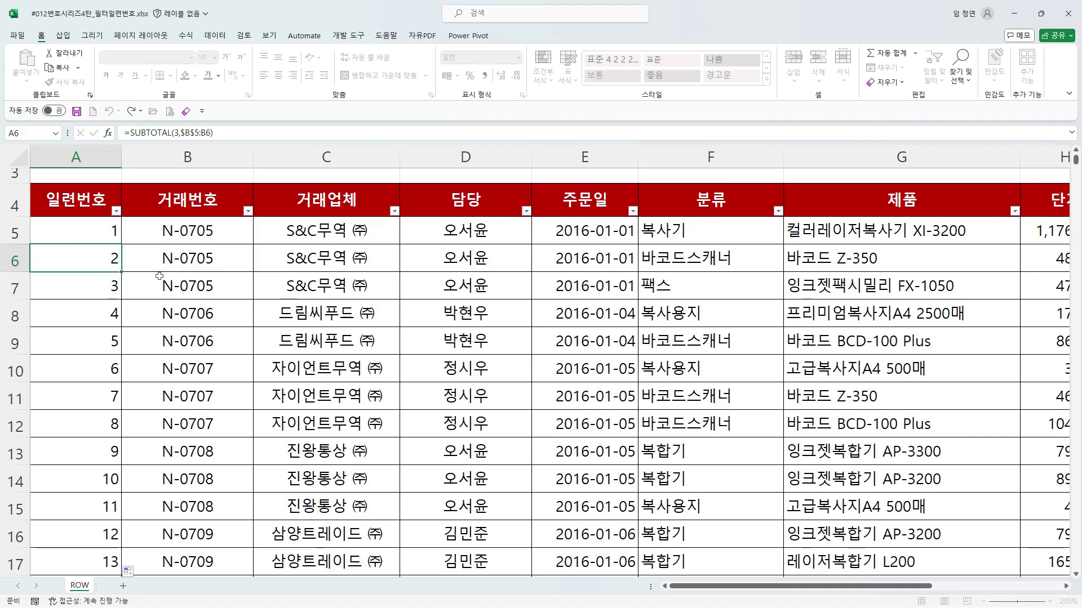
click(85, 398)
double_click(85, 398)
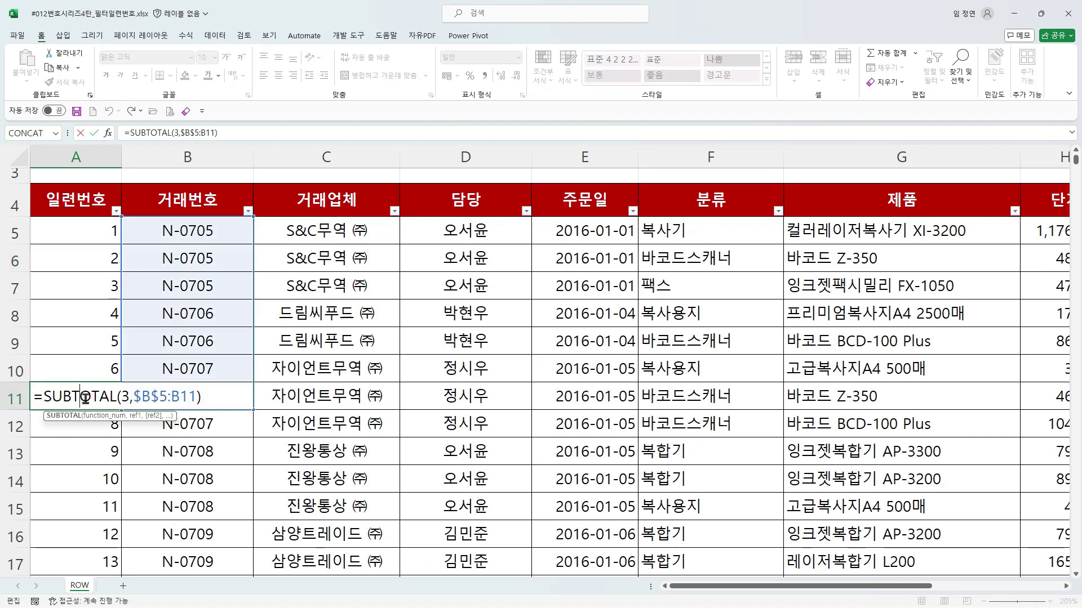
drag(116, 206, 263, 407)
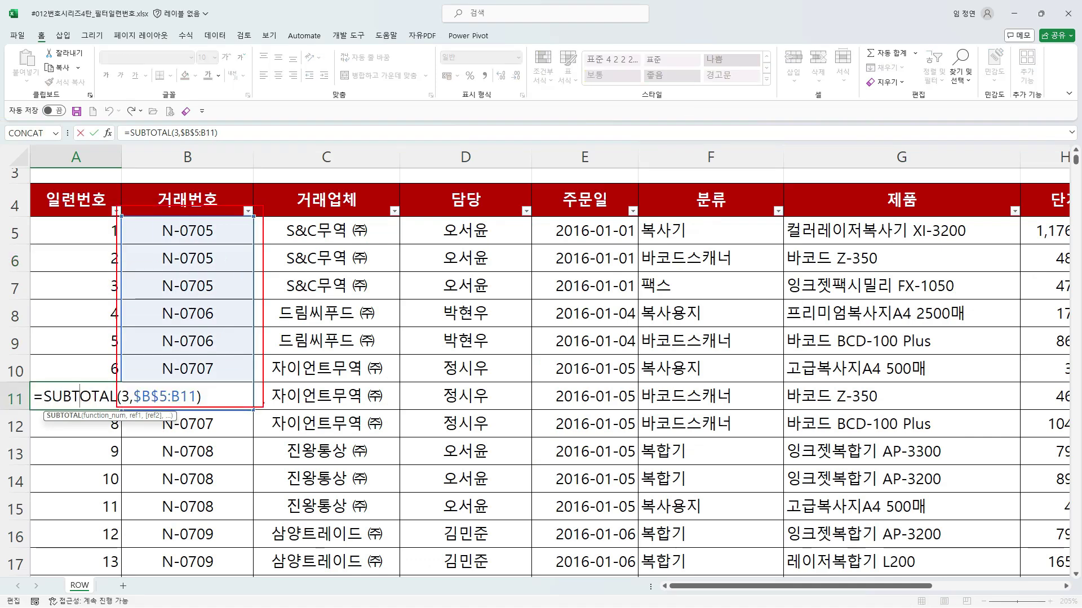
key(ctrl+Return)
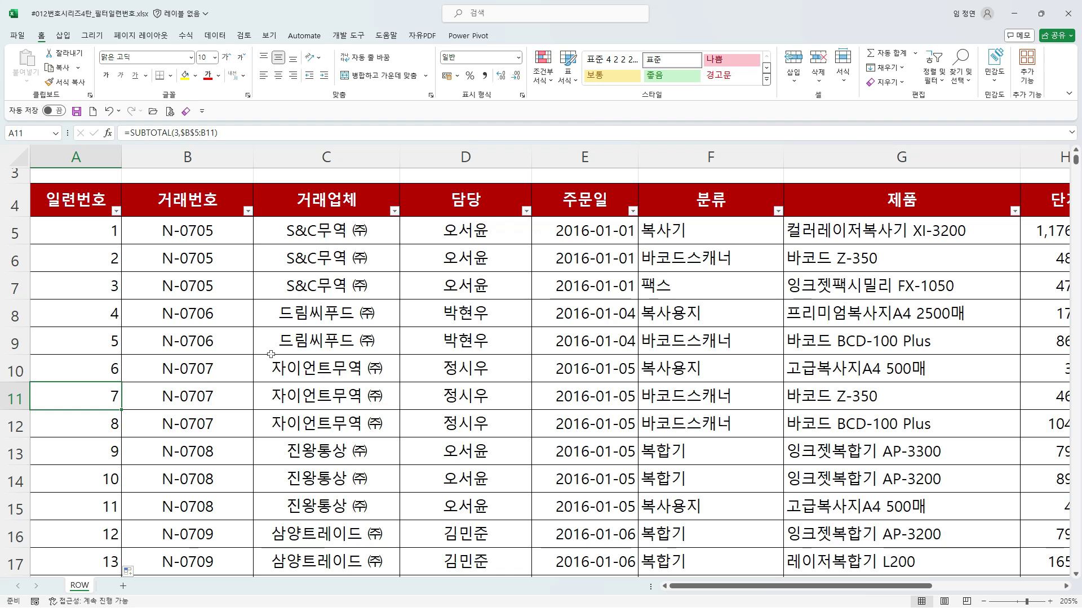
Filter the order table by the 담당 value in cell D8 and check the 일련번호 sequence of the remaining rows
click(480, 317)
click(478, 346)
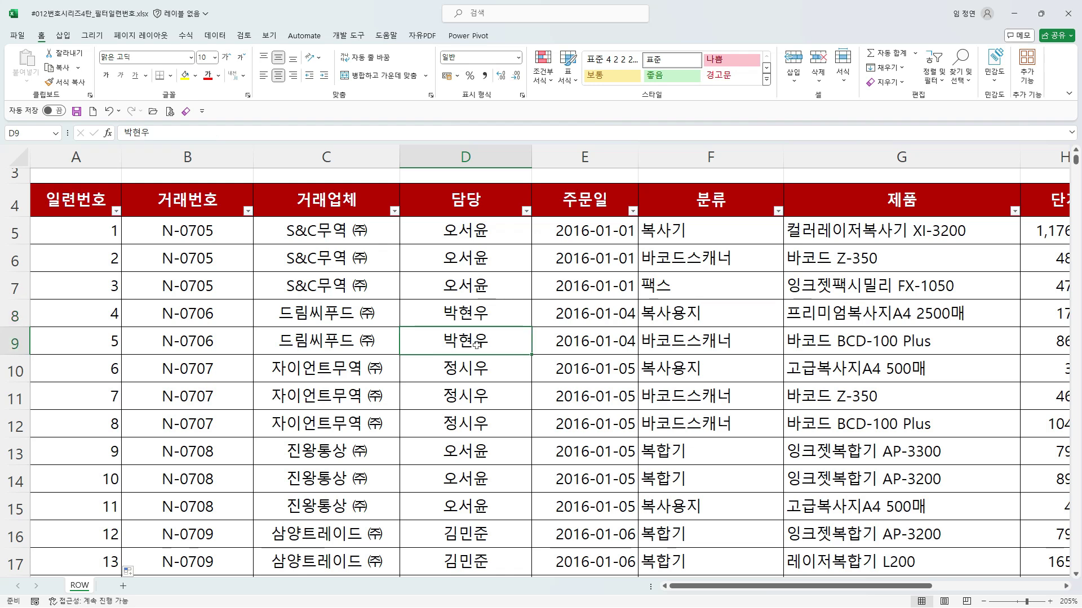
right_click(480, 313)
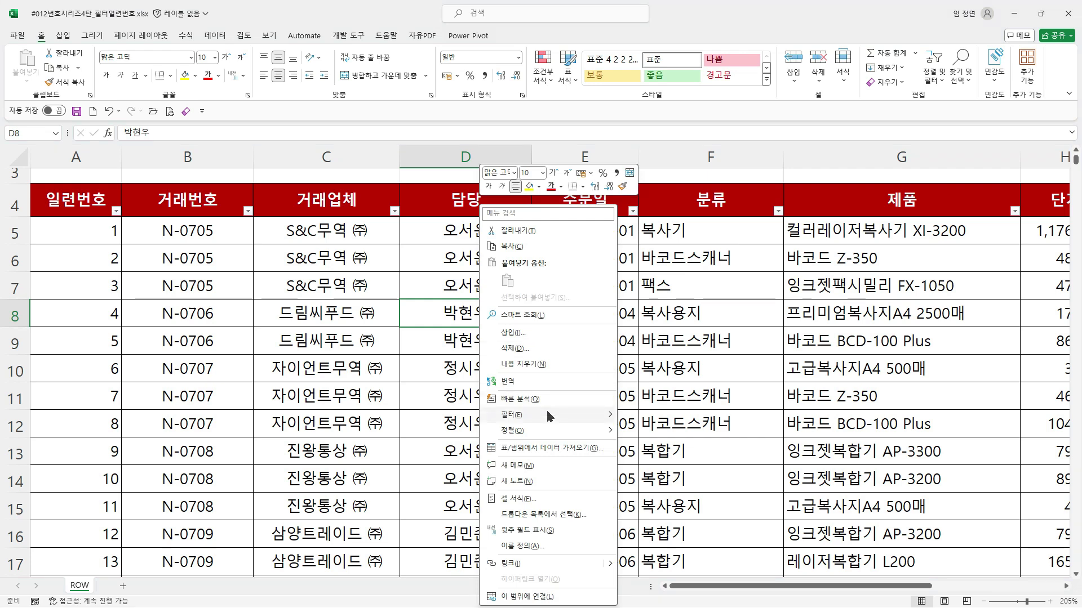
mouse_move(546, 413)
click(667, 450)
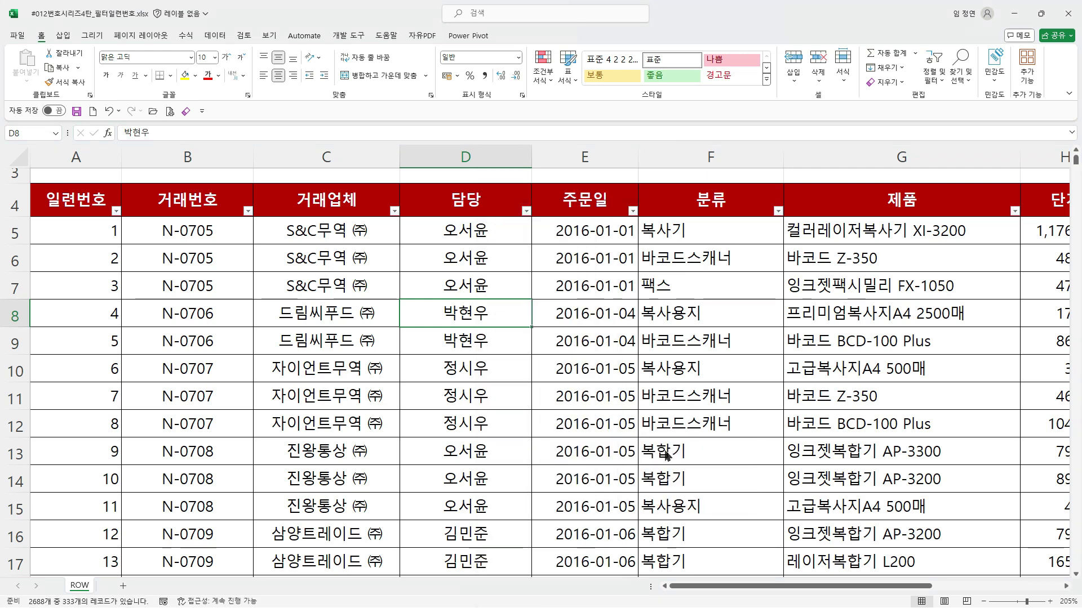
drag(472, 233, 472, 479)
drag(85, 229, 85, 507)
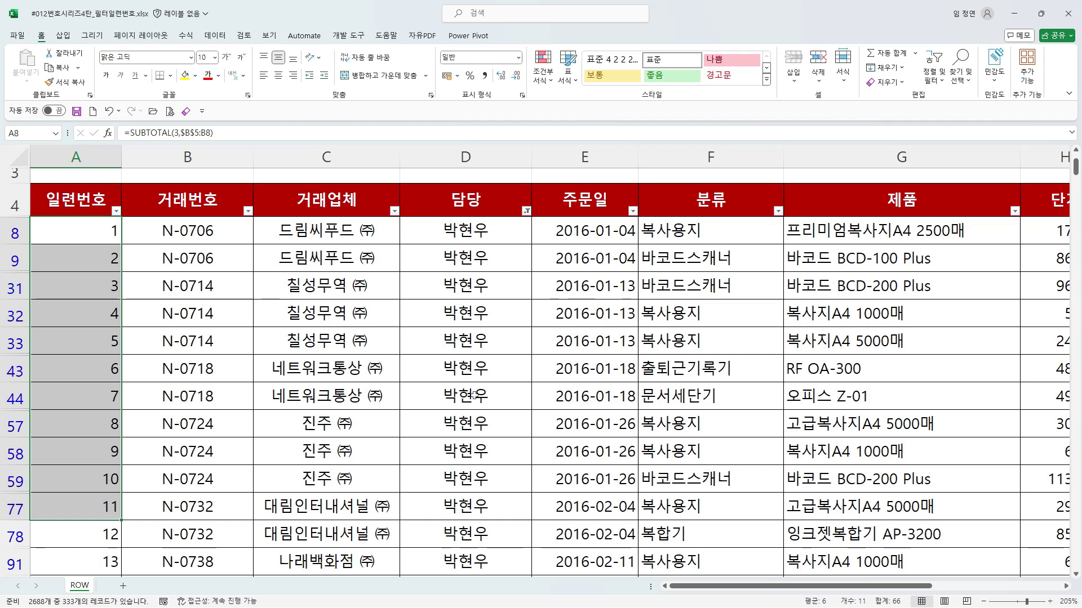
drag(465, 257, 463, 480)
Filter the remaining rows further by the 분류 value 복사용지 and check their 일련번호 sequence
click(704, 316)
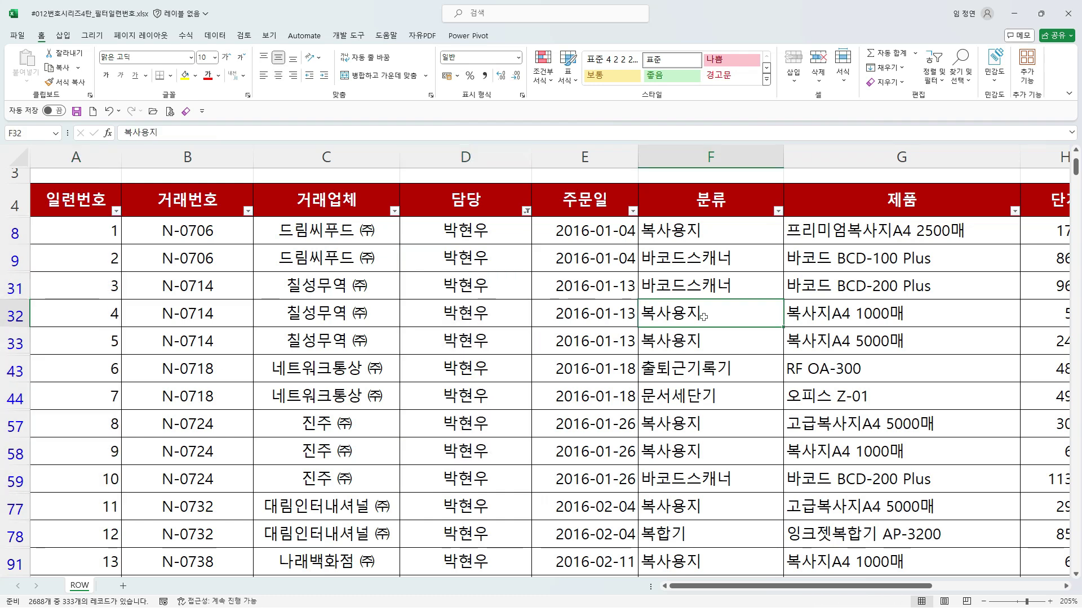
right_click(675, 313)
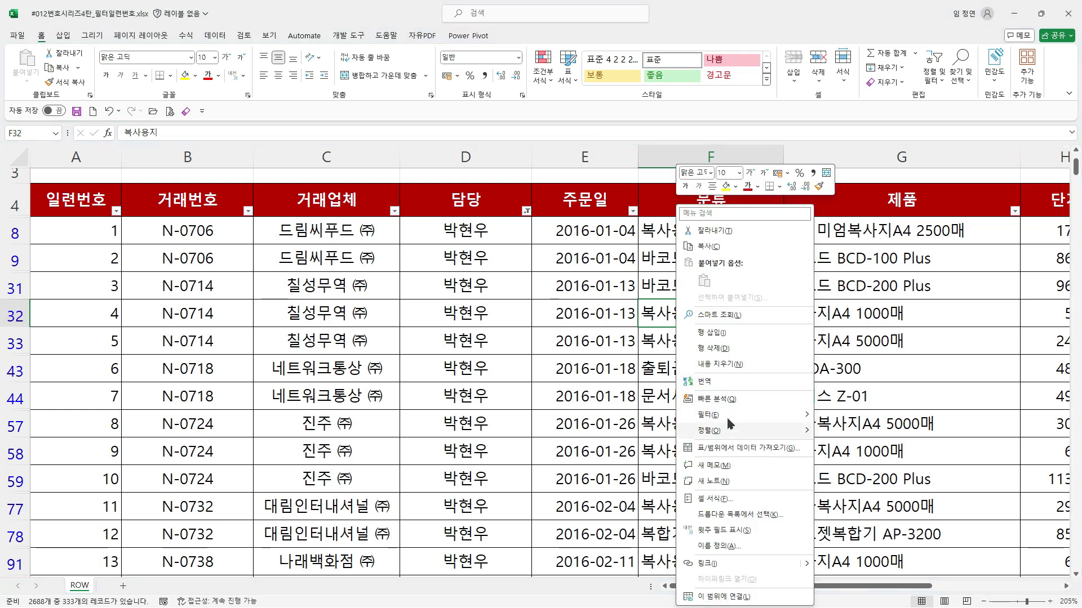
mouse_move(733, 415)
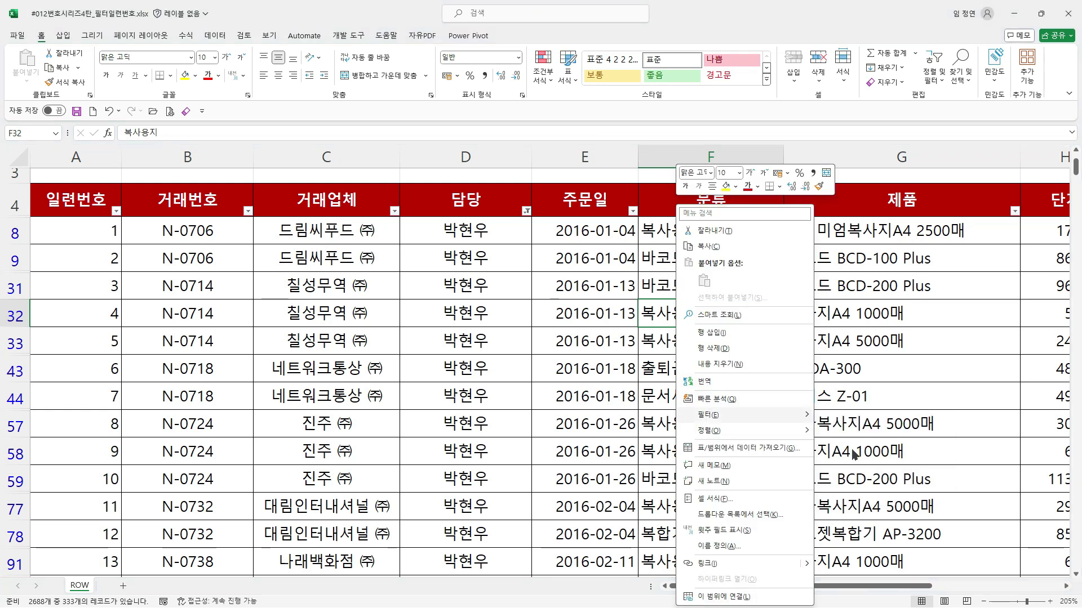
click(854, 449)
drag(486, 259, 472, 484)
click(686, 231)
drag(686, 231, 686, 477)
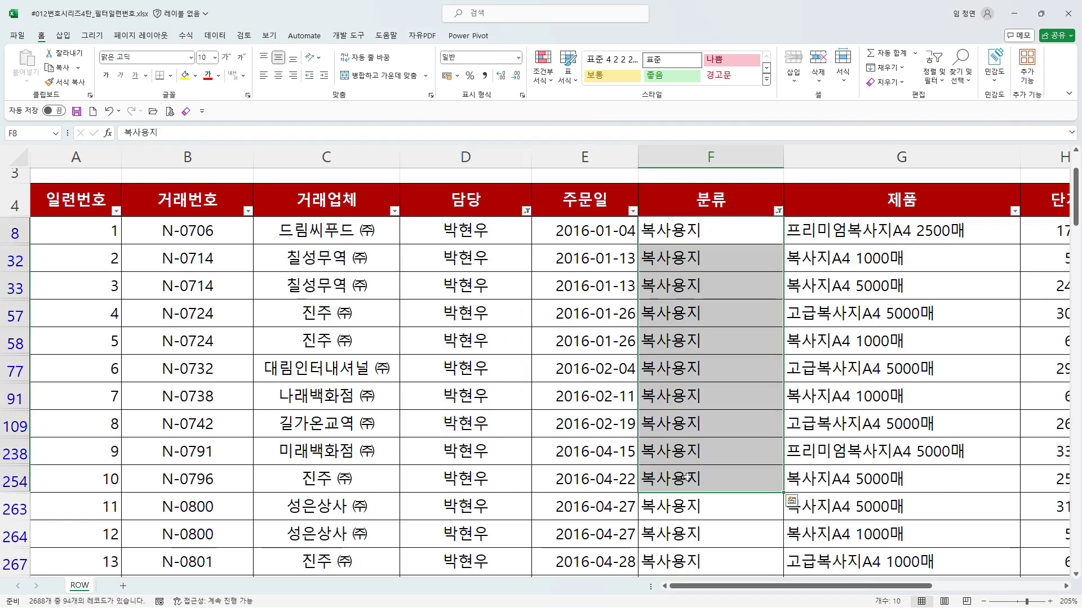
drag(74, 226, 75, 508)
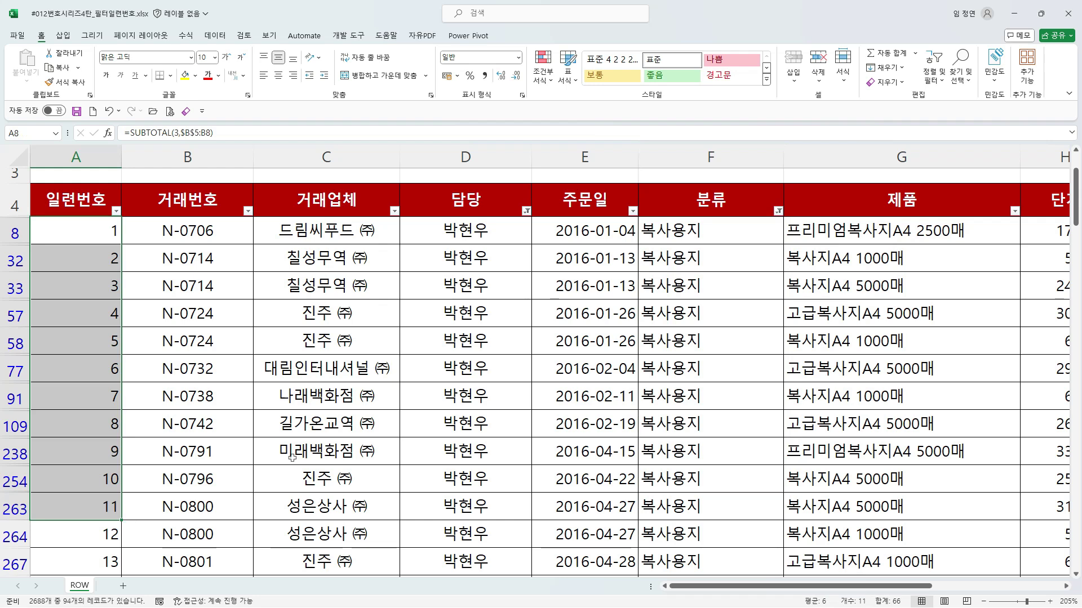
click(451, 402)
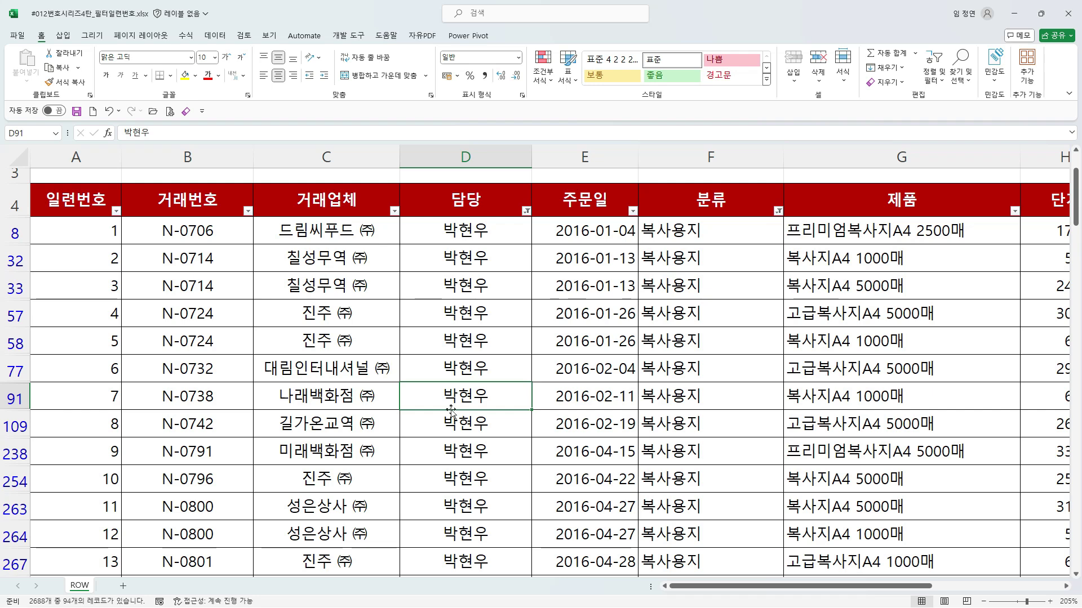